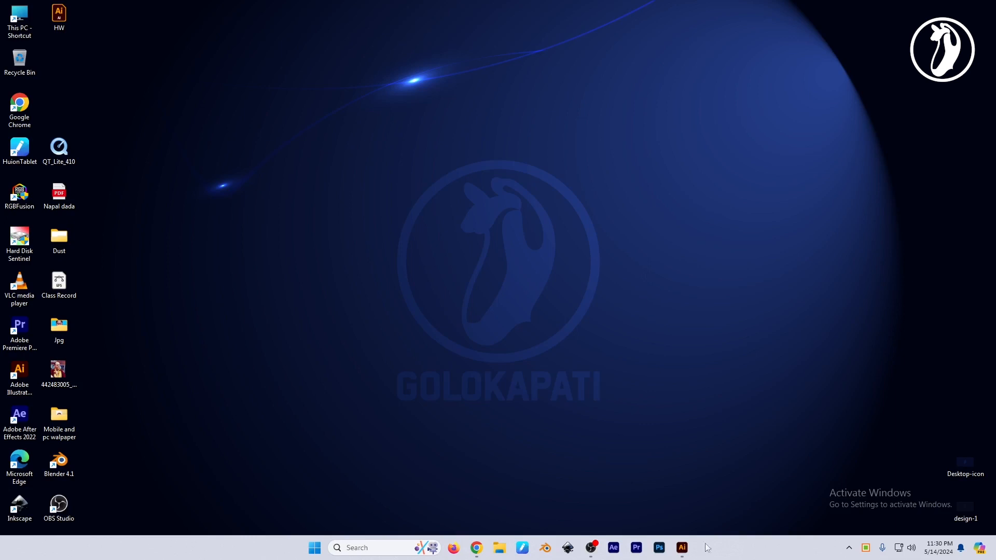
# Switch to Adobe Illustrator and show the hidden tools and panels around the empty artboard.
pyautogui.click(683, 551)
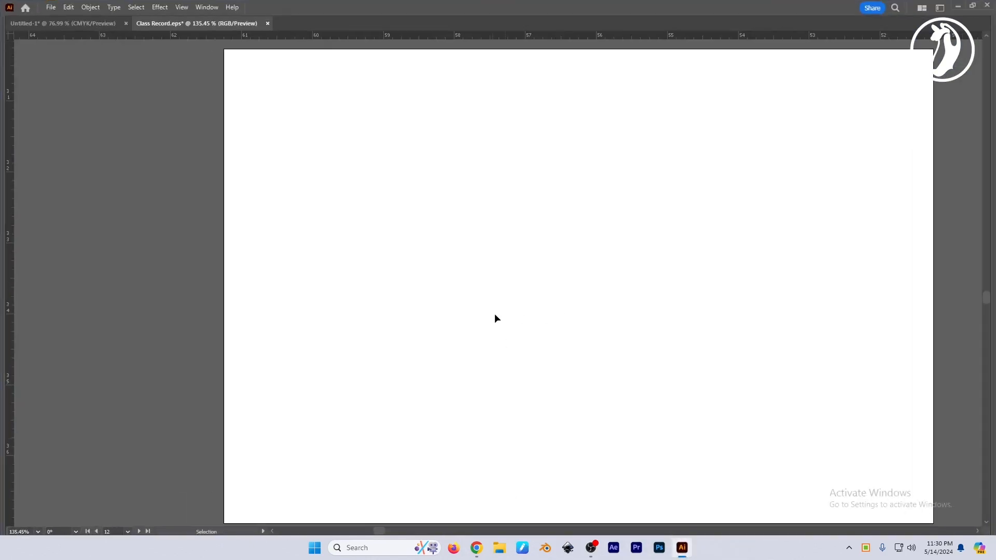
pyautogui.press('Tab')
pyautogui.moveTo(530, 318); pyautogui.dragTo(529, 319)
pyautogui.press('space')
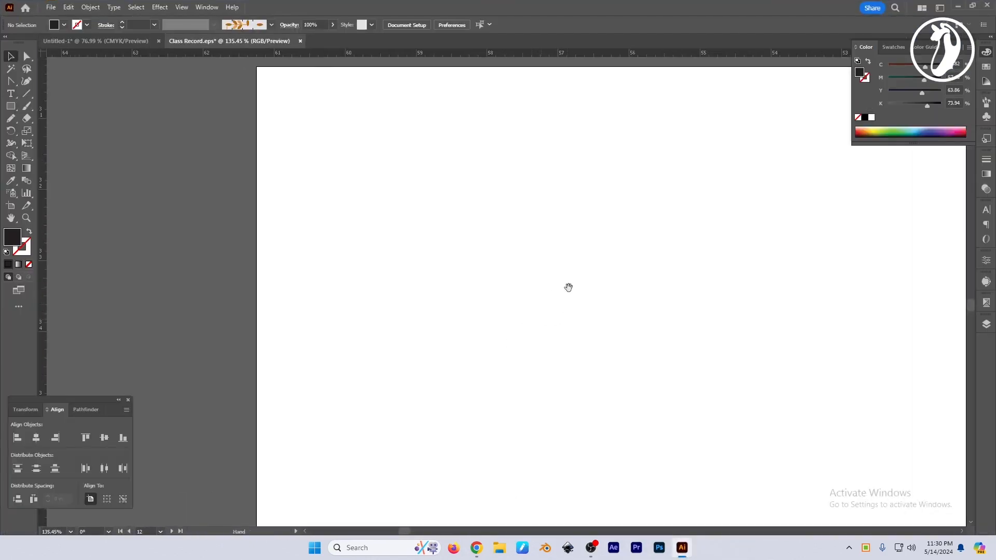
pyautogui.moveTo(569, 288); pyautogui.dragTo(556, 293)
# Draw a circle about 2.13 in across in the upper-left area of the artboard with the Ellipse tool.
pyautogui.click(27, 118)
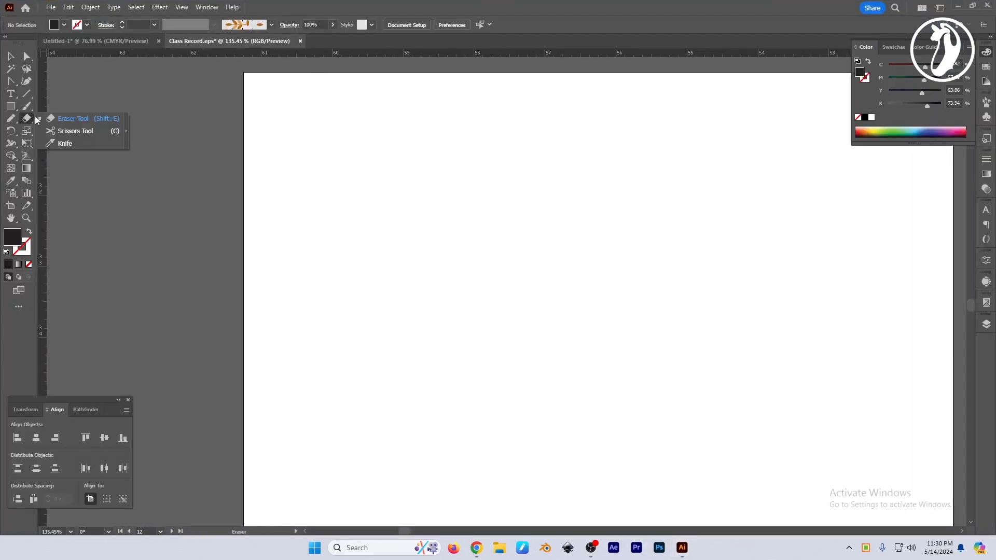
pyautogui.click(86, 123)
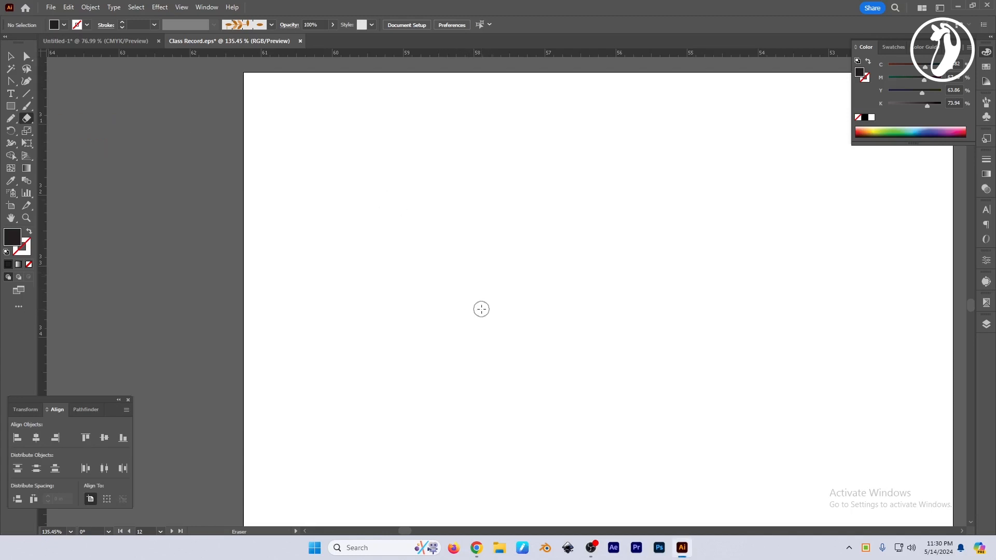
pyautogui.click(11, 105)
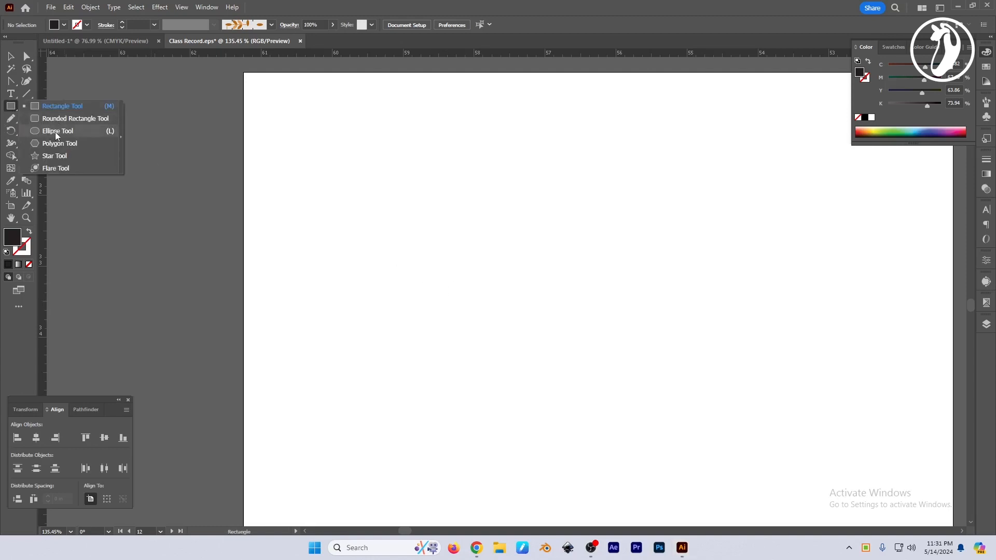
pyautogui.click(56, 132)
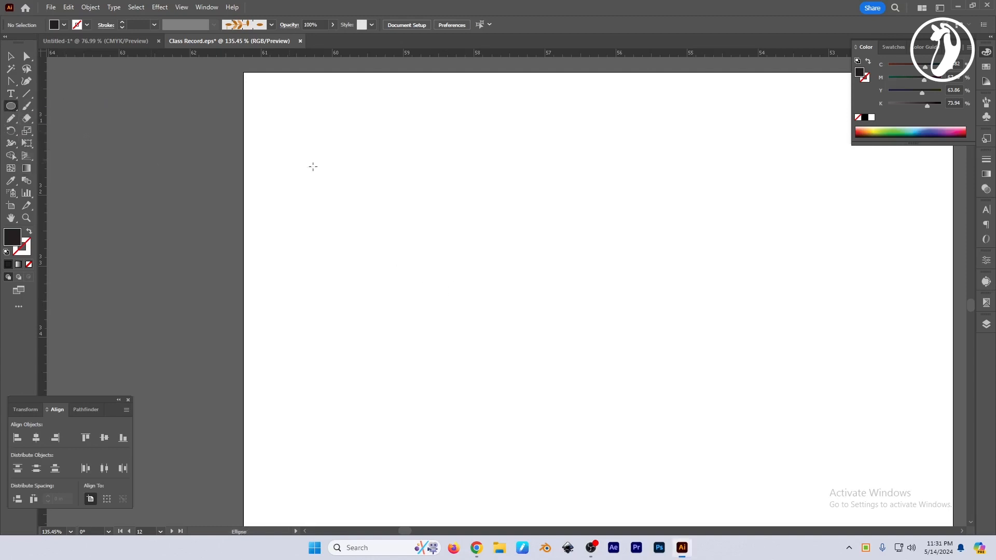
pyautogui.moveTo(321, 137); pyautogui.dragTo(472, 288)
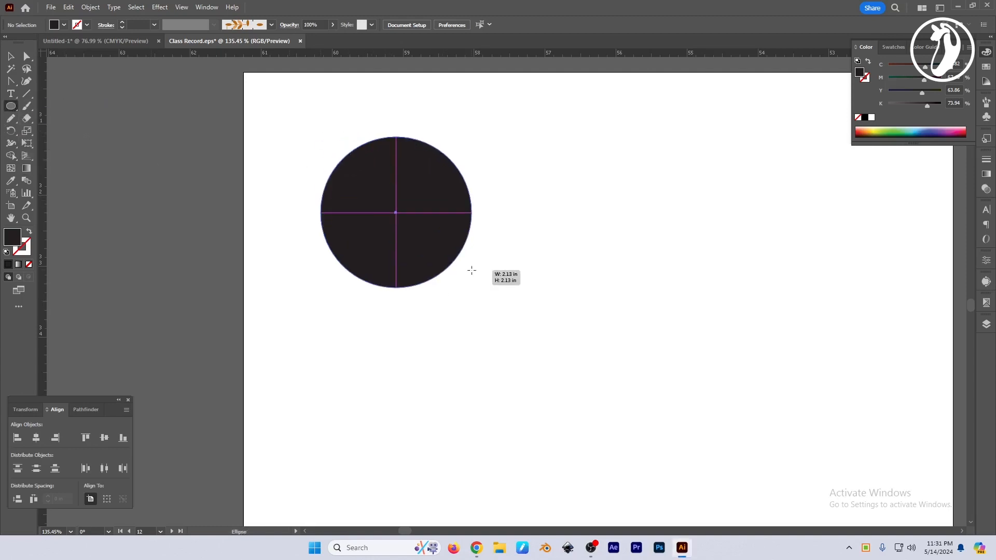
# Fill the circle with light blue at 0% yellow and give it a 1 pt black stroke.
pyautogui.click(915, 128)
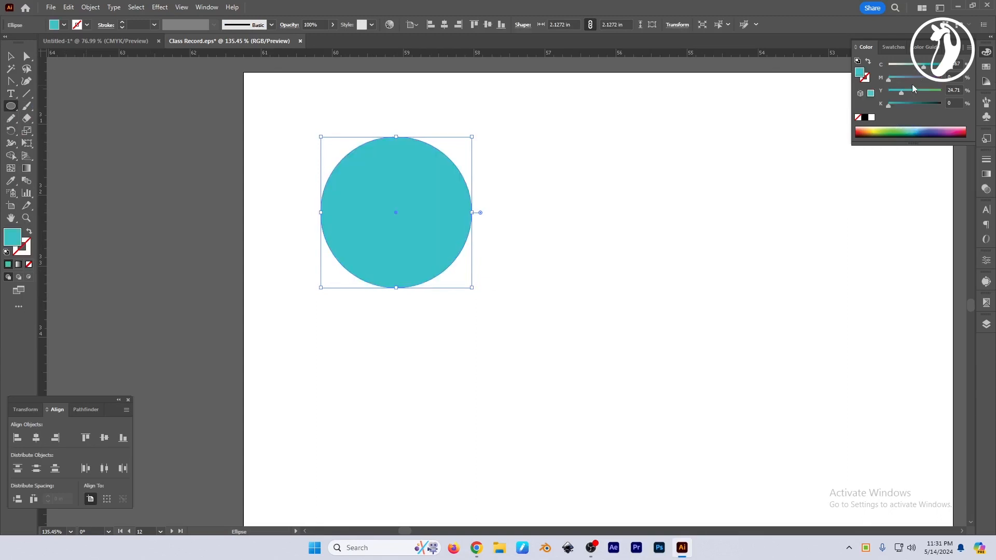
pyautogui.moveTo(901, 93); pyautogui.dragTo(885, 93)
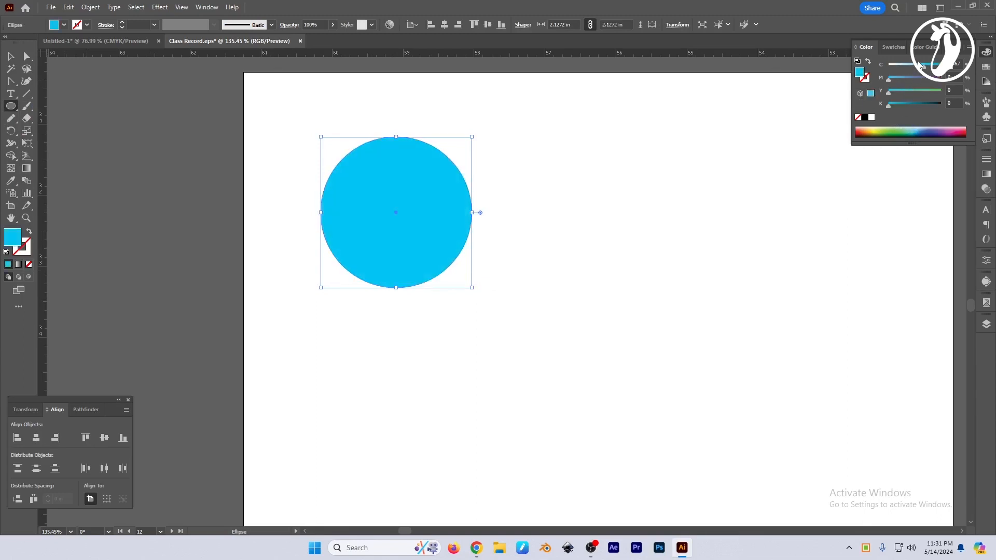
pyautogui.click(920, 63)
pyautogui.click(868, 79)
pyautogui.click(865, 118)
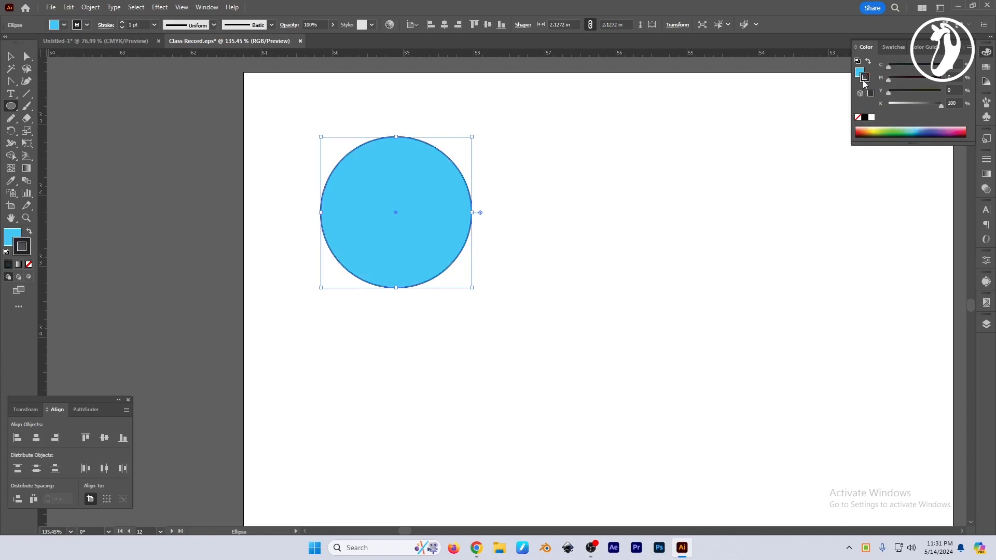
pyautogui.click(859, 72)
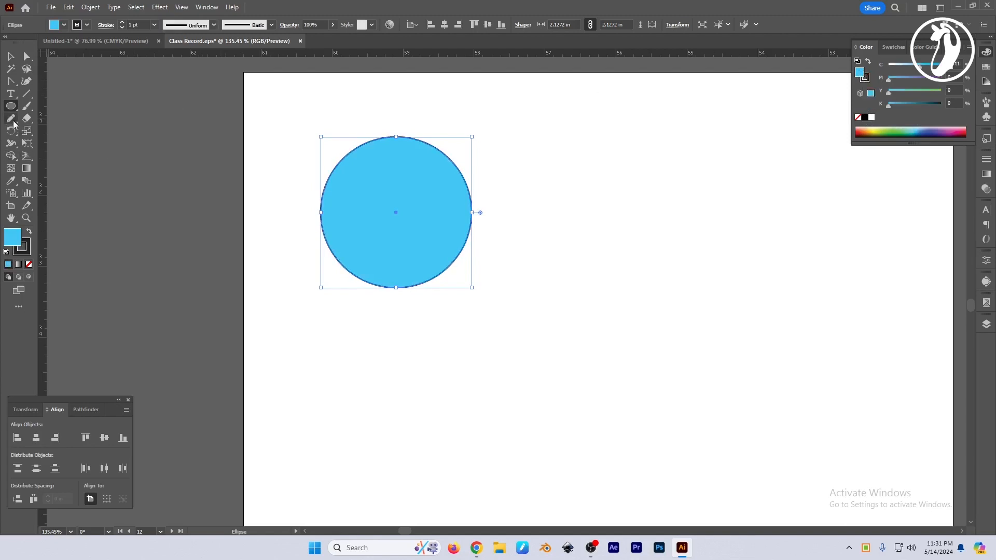
# Switch to the Eraser tool and adjust its brush size to roughly a fifth of the circle's width.
pyautogui.moveTo(27, 118); pyautogui.dragTo(70, 120)
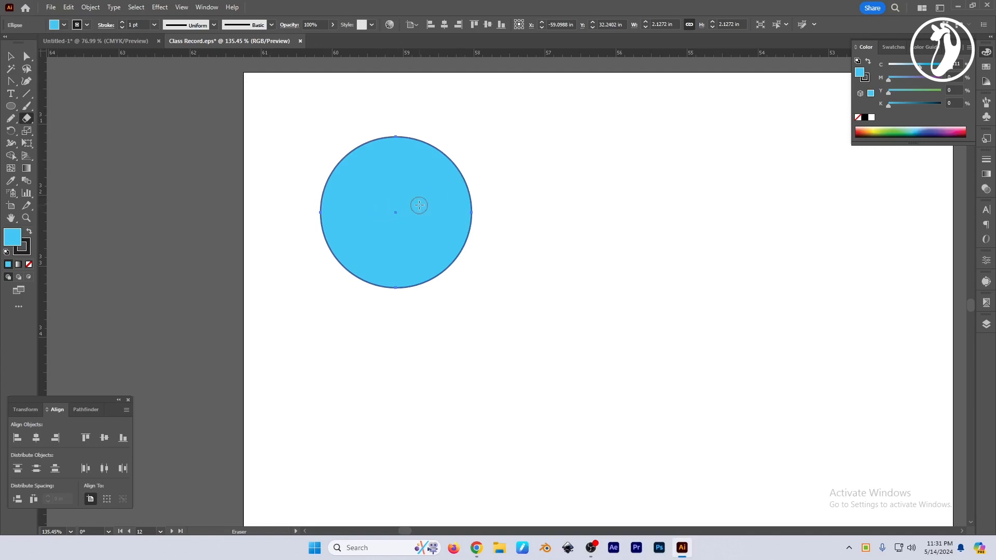
pyautogui.press(']')
pyautogui.press(']')
pyautogui.press(']')
pyautogui.press(']')
pyautogui.press(']')
pyautogui.press('[')
pyautogui.press('[')
pyautogui.press('[')
pyautogui.press(']')
pyautogui.press(']')
pyautogui.press(']')
pyautogui.press(']')
pyautogui.press(']')
pyautogui.press(']')
pyautogui.press(']')
pyautogui.press(']')
pyautogui.press(']')
pyautogui.press('[')
pyautogui.press('[')
pyautogui.press('[')
pyautogui.press('[')
pyautogui.press('[')
pyautogui.press('[')
pyautogui.press('[')
pyautogui.press('[')
pyautogui.scroll(3, 393, 257)
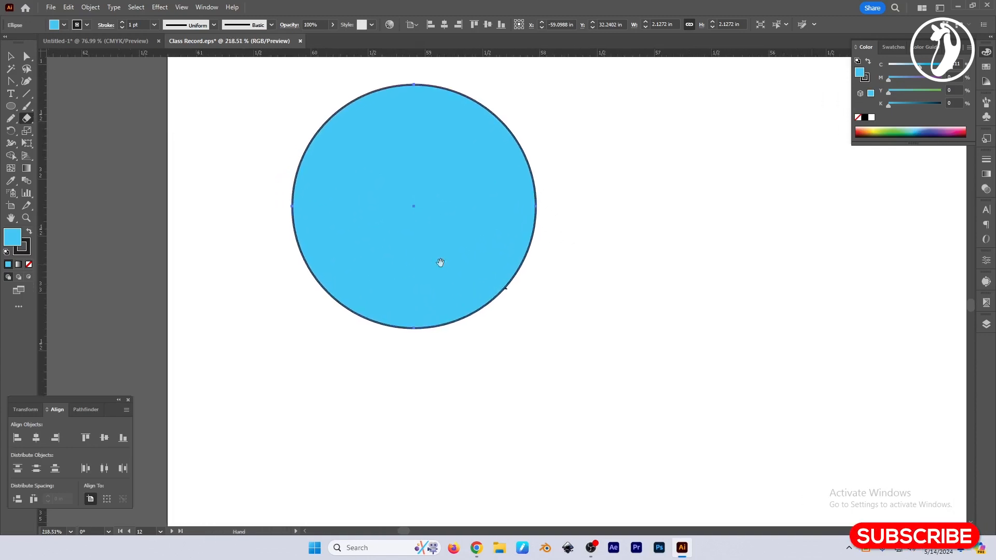
pyautogui.moveTo(430, 241); pyautogui.dragTo(431, 294)
pyautogui.press('[')
pyautogui.press('[')
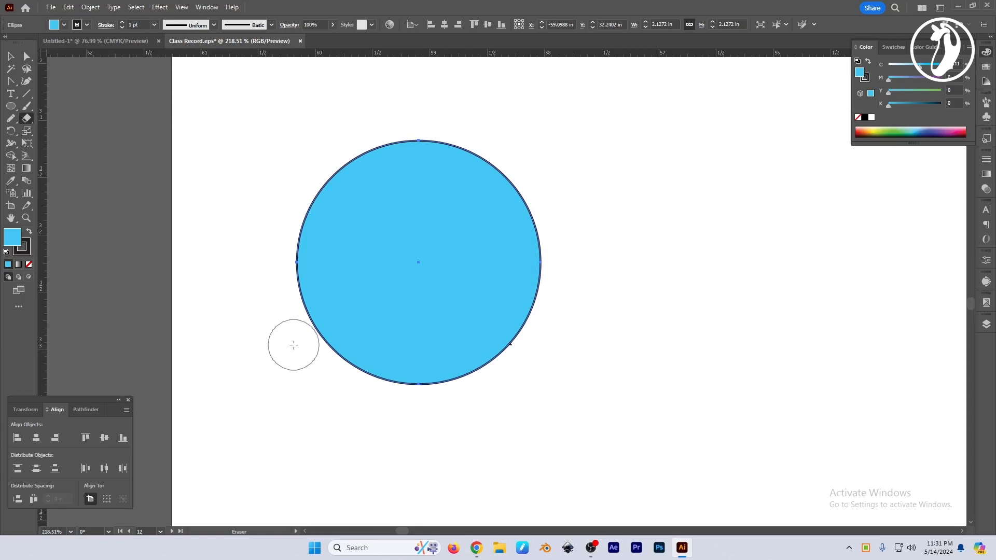
# Try to erase a wavy band across the middle of the circle.
pyautogui.moveTo(276, 329)
pyautogui.mouseDown()
pyautogui.moveTo(295, 296)
pyautogui.moveTo(366, 272)
pyautogui.moveTo(460, 271)
pyautogui.moveTo(585, 201)
pyautogui.moveTo(596, 105)
pyautogui.mouseUp()
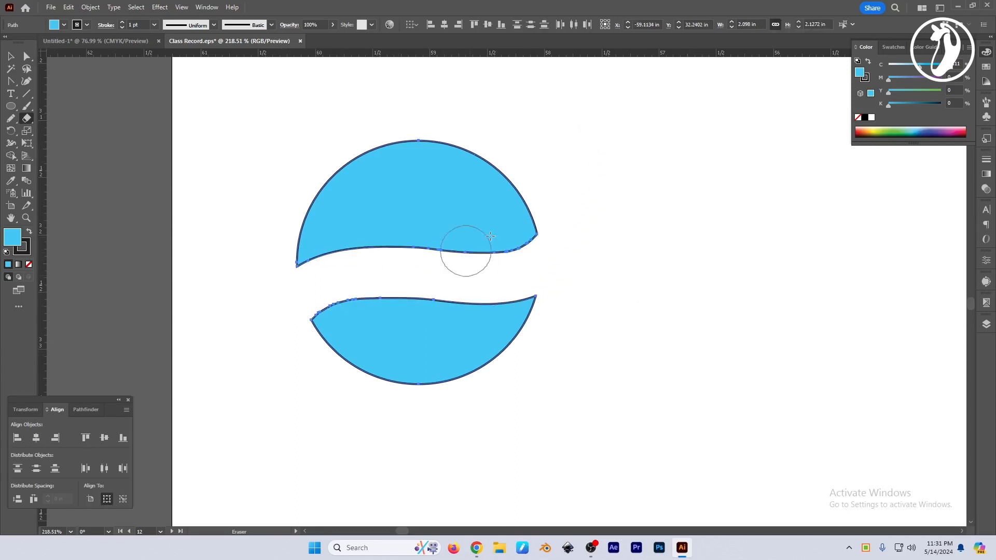
pyautogui.hotkey('ctrl', 'z')
pyautogui.moveTo(261, 303)
pyautogui.mouseDown()
pyautogui.moveTo(310, 265)
pyautogui.moveTo(440, 266)
pyautogui.moveTo(542, 189)
pyautogui.moveTo(549, 148)
pyautogui.mouseUp()
pyautogui.press('v')
pyautogui.hotkey('ctrl', 'z')
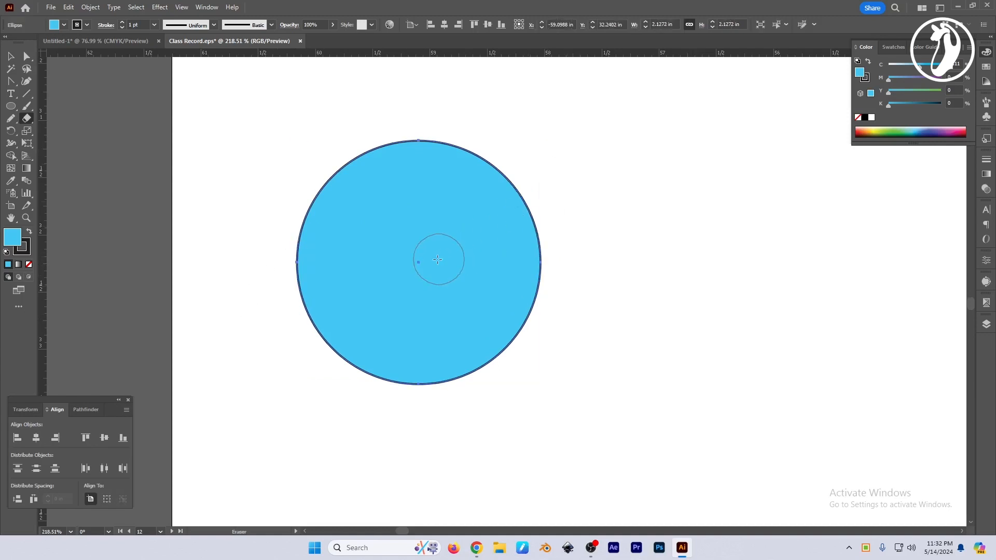
# Erase a gently wavy band across the circle's middle, splitting it into an upper and a lower part.
pyautogui.moveTo(277, 313)
pyautogui.mouseDown()
pyautogui.moveTo(292, 287)
pyautogui.moveTo(328, 265)
pyautogui.moveTo(482, 259)
pyautogui.moveTo(552, 219)
pyautogui.moveTo(574, 155)
pyautogui.mouseUp()
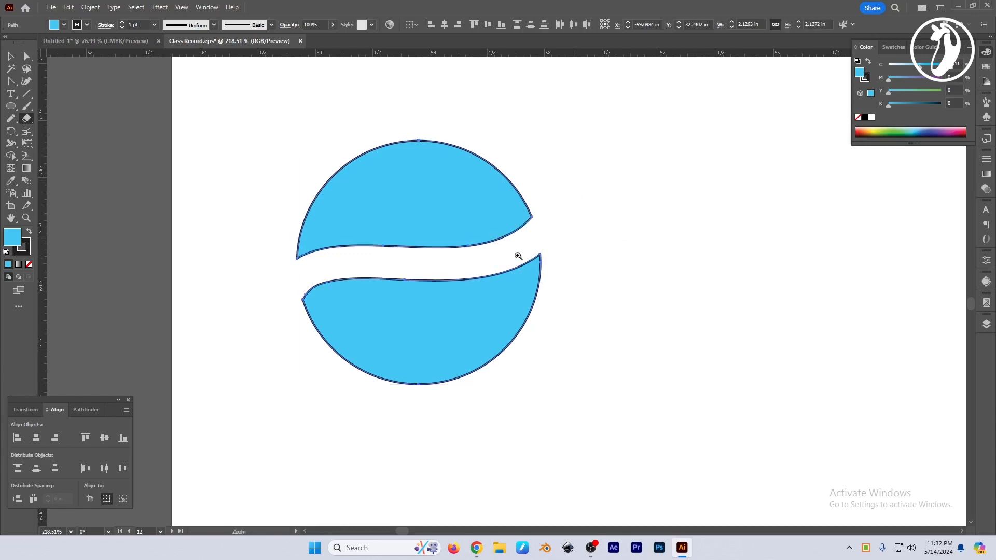
pyautogui.moveTo(518, 255); pyautogui.dragTo(626, 260)
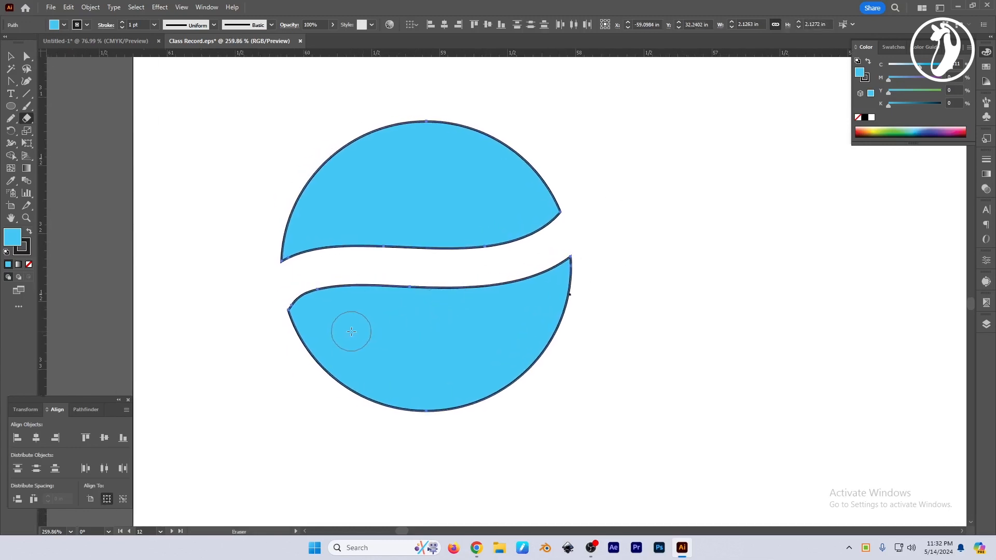
# Erase seven separate round holes in the lower part of the circle with a smaller eraser brush.
pyautogui.press('[')
pyautogui.click(328, 325)
pyautogui.click(379, 360)
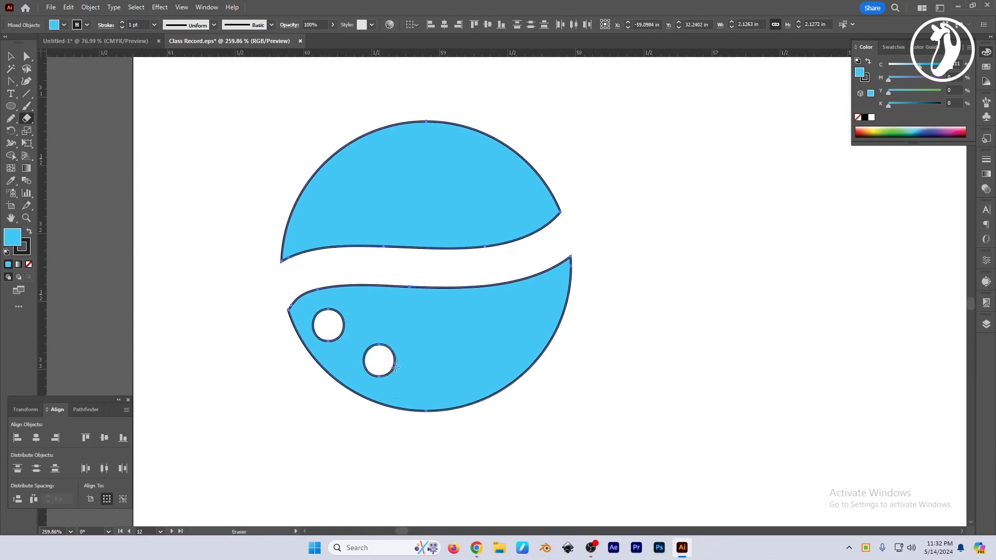
pyautogui.click(433, 372)
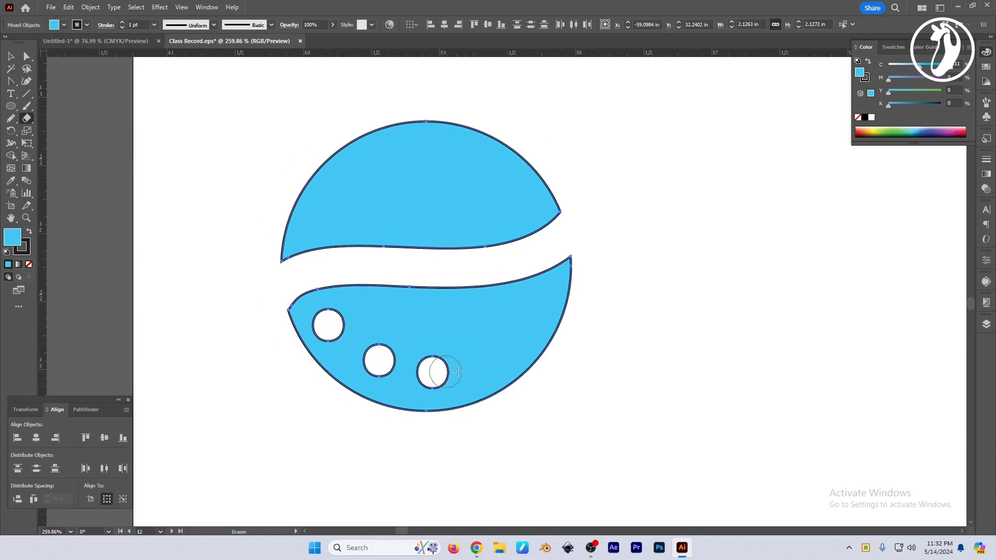
pyautogui.click(494, 358)
pyautogui.click(540, 308)
pyautogui.click(469, 314)
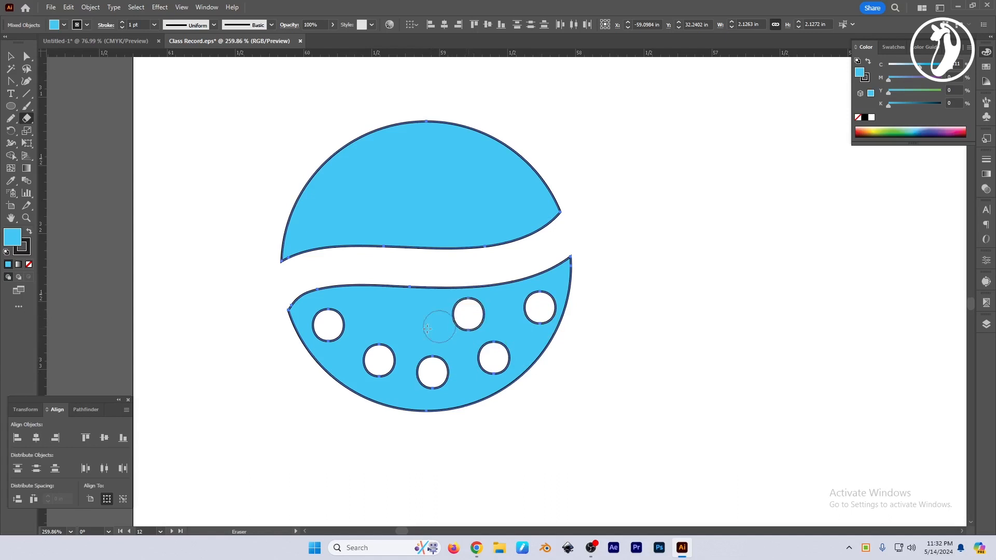
pyautogui.click(402, 316)
pyautogui.moveTo(492, 321); pyautogui.dragTo(482, 338)
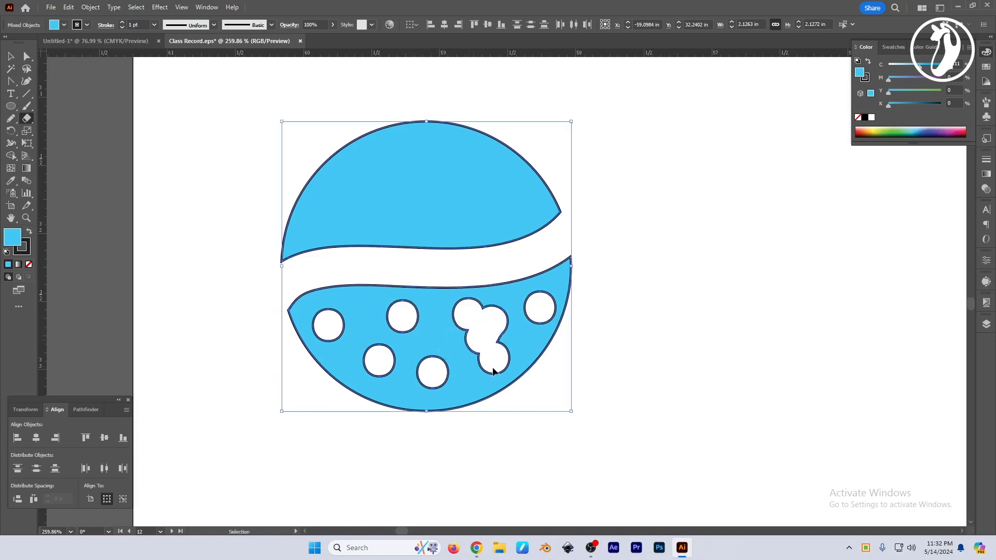
pyautogui.hotkey('ctrl', 'z')
# Erase six separate round holes in the upper part of the split circle.
pyautogui.click(321, 222)
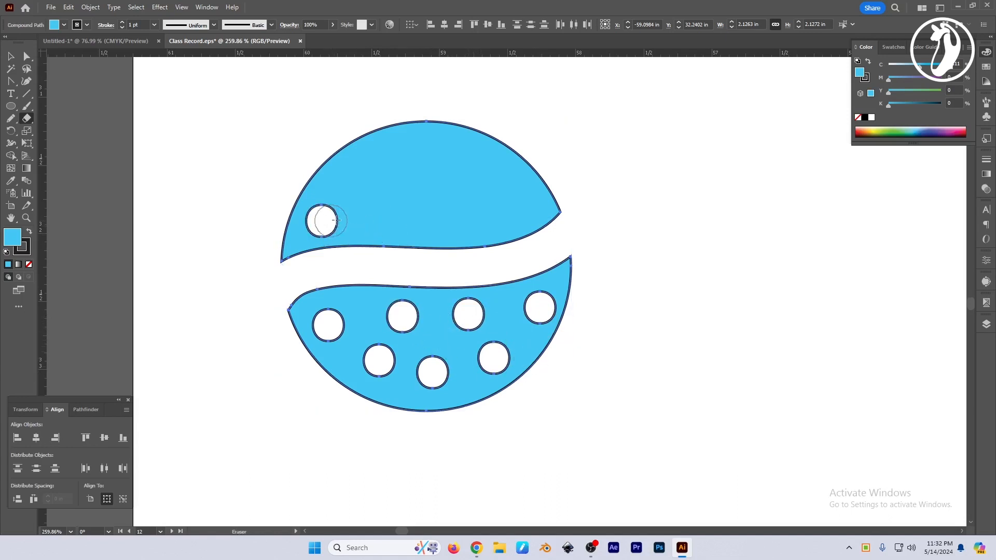
pyautogui.click(377, 172)
pyautogui.click(436, 158)
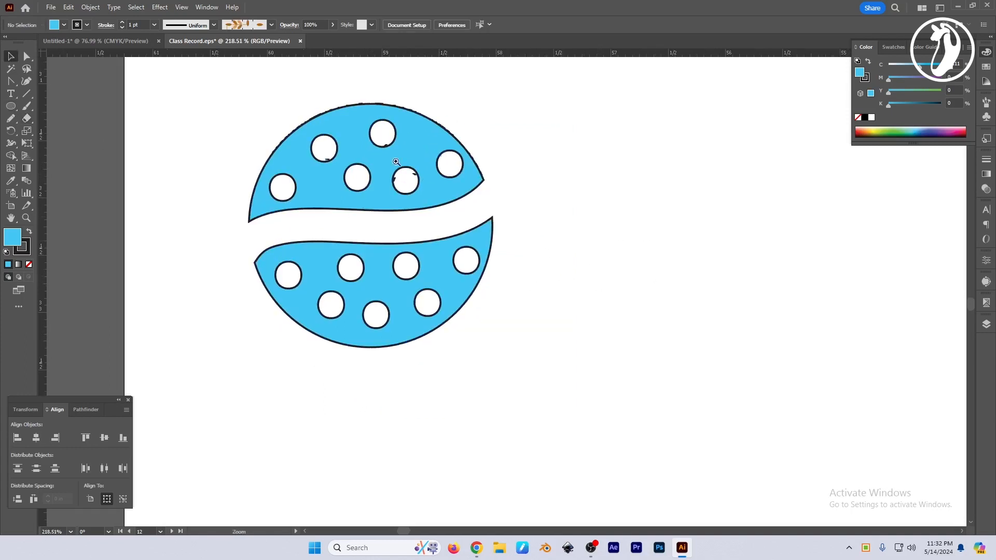
# Draw a second circle about 2.35 in across to the right of the dotted one.
pyautogui.moveTo(396, 162); pyautogui.dragTo(440, 186)
pyautogui.moveTo(638, 224); pyautogui.dragTo(535, 226)
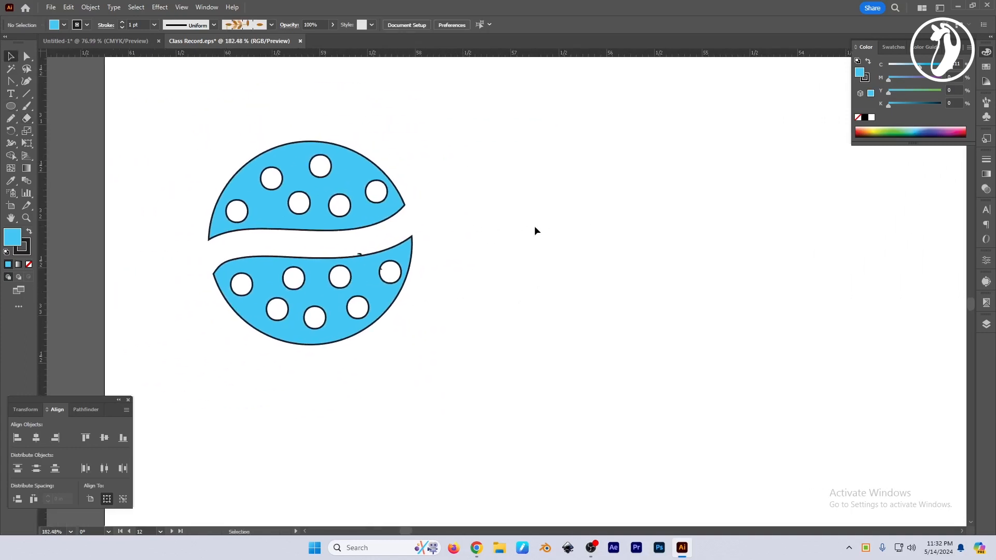
pyautogui.moveTo(471, 130); pyautogui.dragTo(621, 280)
pyautogui.press('l')
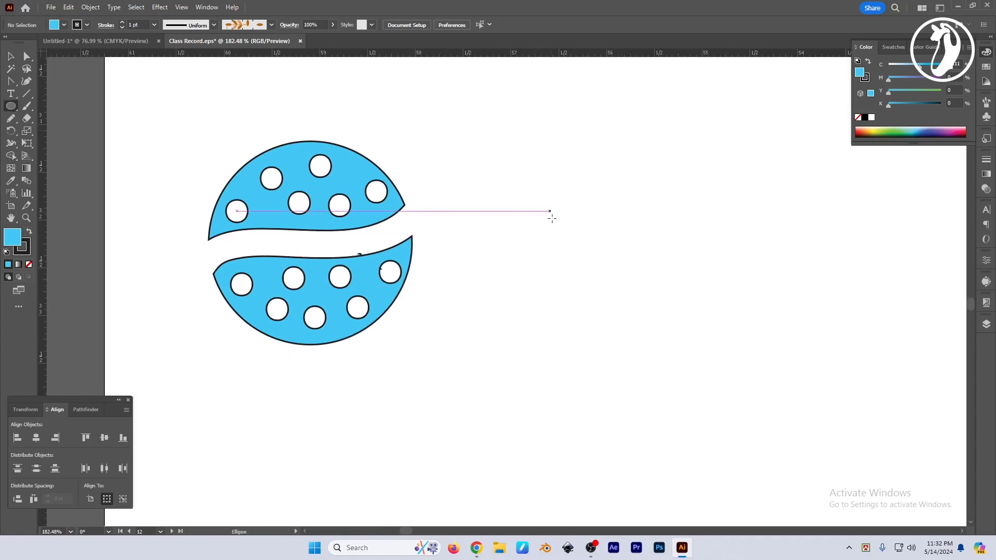
pyautogui.moveTo(503, 145); pyautogui.dragTo(653, 357)
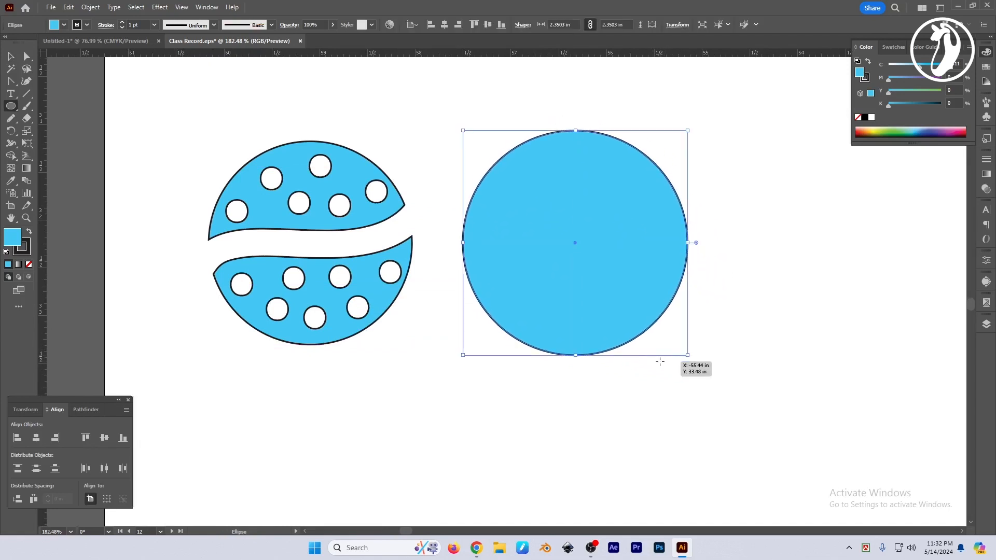
# Erase two roughly vertical and two roughly horizontal curved bands across the second circle with an enlarged eraser brush.
pyautogui.hotkey('shift', 'e')
pyautogui.press(']')
pyautogui.press(']')
pyautogui.press(']')
pyautogui.press(']')
pyautogui.press(']')
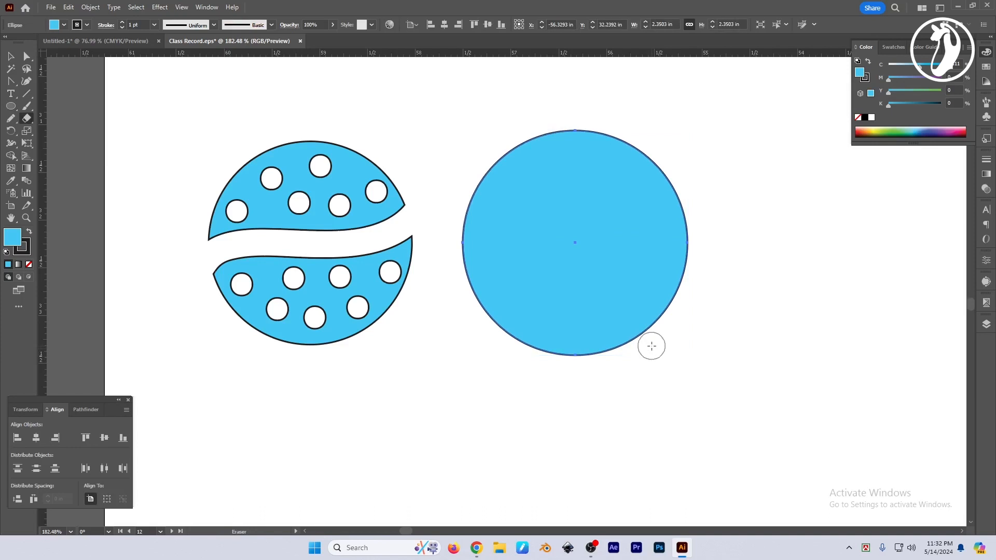
pyautogui.moveTo(691, 162)
pyautogui.mouseDown()
pyautogui.moveTo(664, 283)
pyautogui.moveTo(687, 378)
pyautogui.mouseUp()
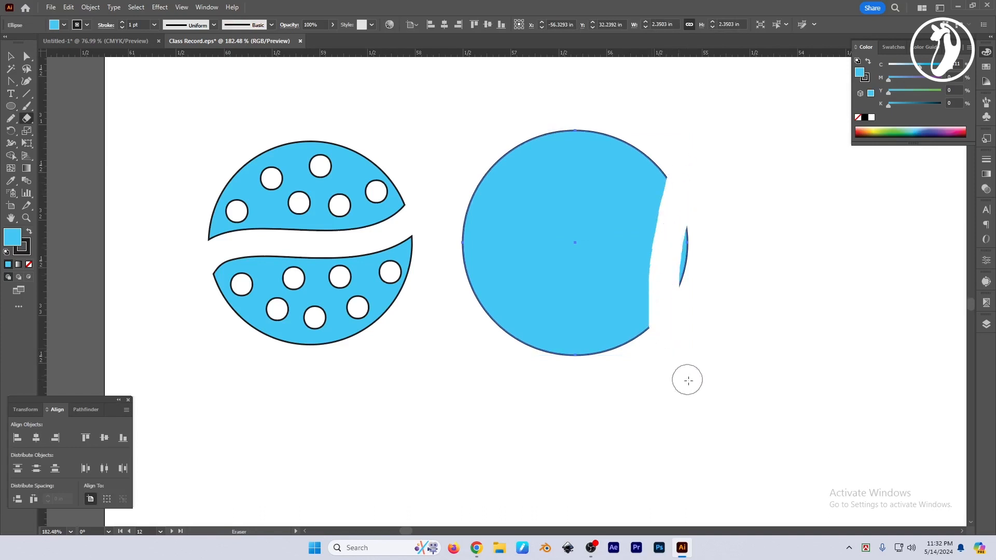
pyautogui.moveTo(524, 126); pyautogui.dragTo(491, 311)
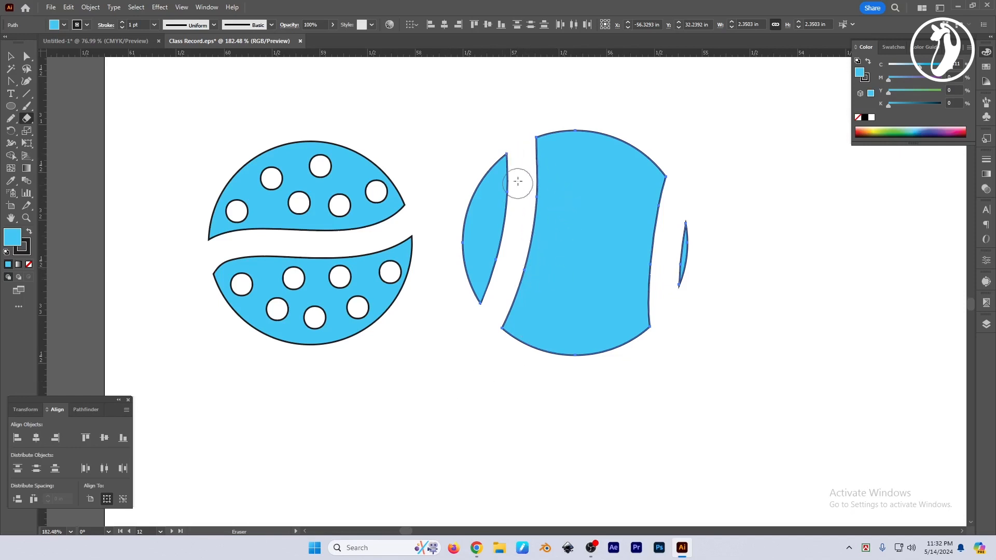
pyautogui.moveTo(525, 166); pyautogui.dragTo(678, 198)
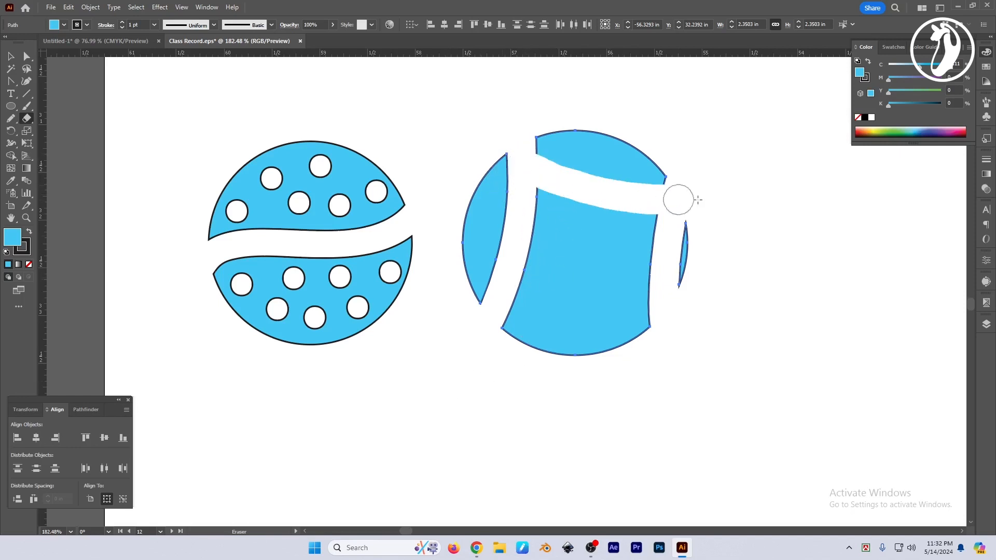
pyautogui.moveTo(455, 284)
pyautogui.mouseDown()
pyautogui.moveTo(660, 303)
pyautogui.moveTo(730, 339)
pyautogui.moveTo(705, 332)
pyautogui.mouseUp()
# Select all the remaining pieces of the second circle and delete them.
pyautogui.press('v')
pyautogui.click(726, 337)
pyautogui.press('space')
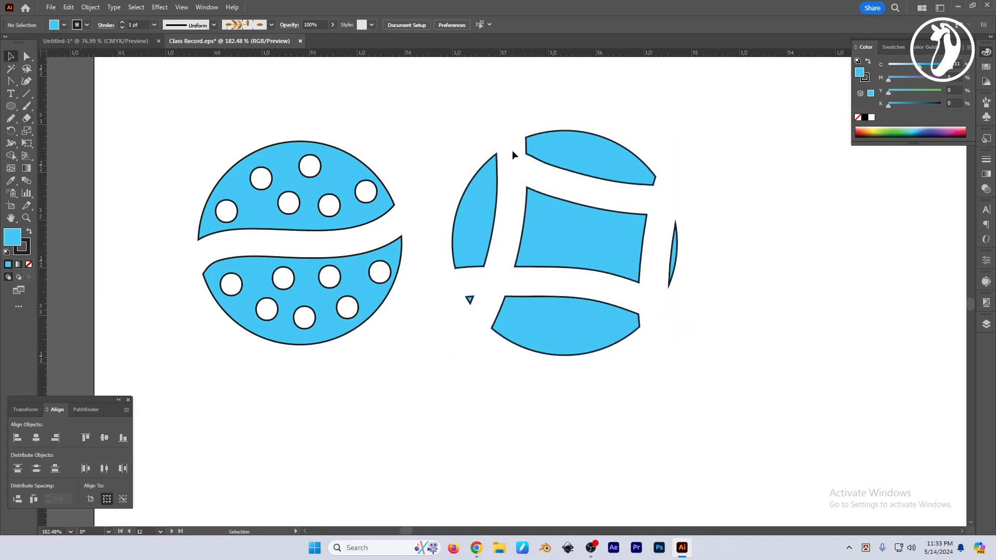
pyautogui.moveTo(512, 156); pyautogui.dragTo(718, 413)
pyautogui.press('Delete')
# Draw a rectangle about 4.03 × 2.44 in to the right of the dotted circle and activate the Eraser tool.
pyautogui.press('m')
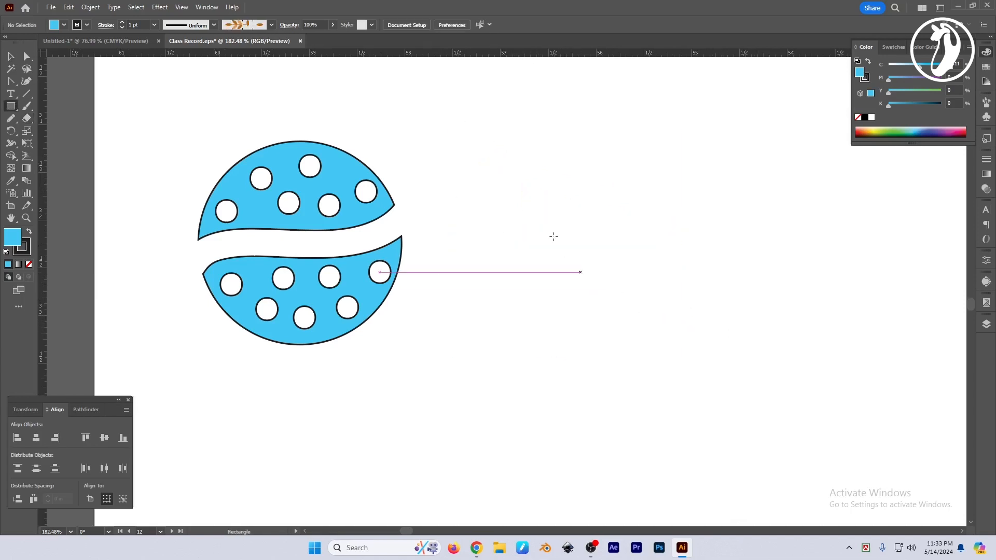
pyautogui.moveTo(423, 127)
pyautogui.mouseDown()
pyautogui.moveTo(791, 360)
pyautogui.moveTo(844, 357)
pyautogui.moveTo(836, 359)
pyautogui.mouseUp()
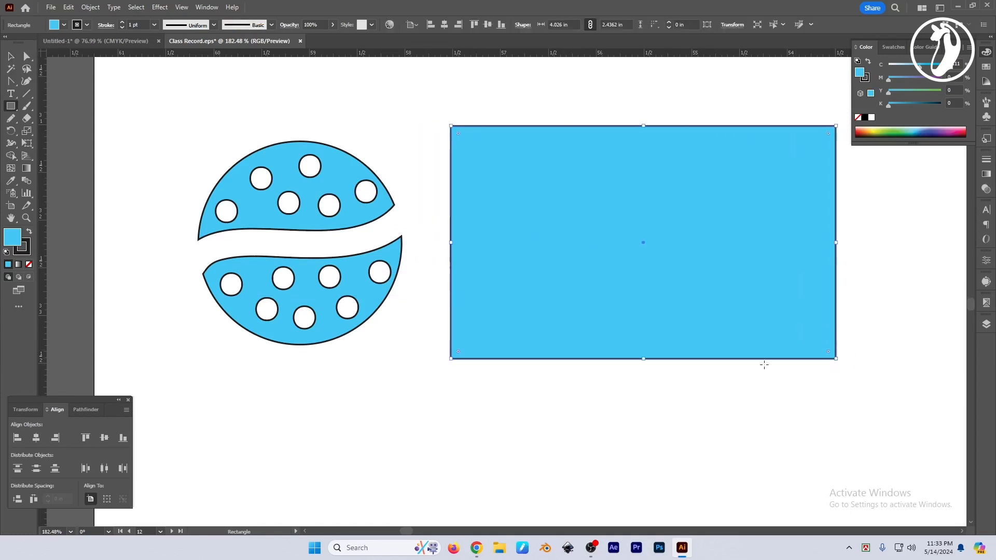
pyautogui.hotkey('shift', 'e')
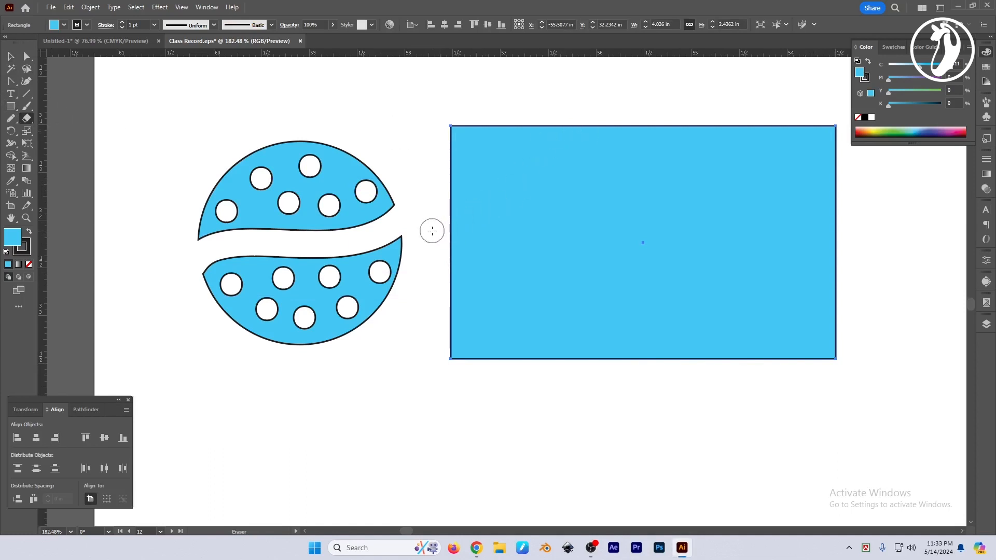
# Erase a diagonal band across each of the rectangle's four corners, separating the corner pieces, and deselect everything.
pyautogui.moveTo(427, 231)
pyautogui.mouseDown()
pyautogui.moveTo(613, 98)
pyautogui.moveTo(789, 246)
pyautogui.moveTo(602, 381)
pyautogui.moveTo(345, 288)
pyautogui.mouseUp()
pyautogui.hscroll(5, 598, 117)
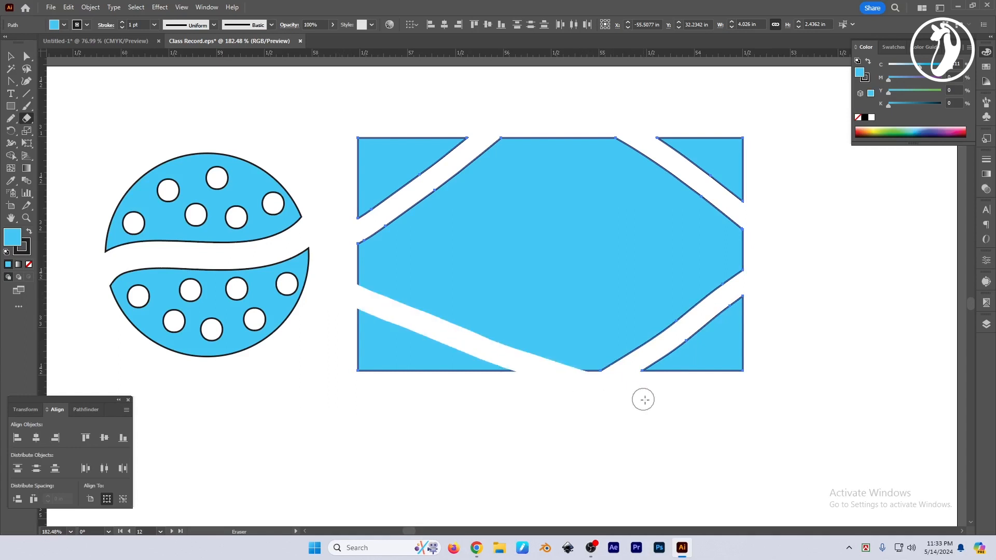
pyautogui.press('v')
pyautogui.click(807, 307)
pyautogui.moveTo(793, 321); pyautogui.dragTo(812, 317)
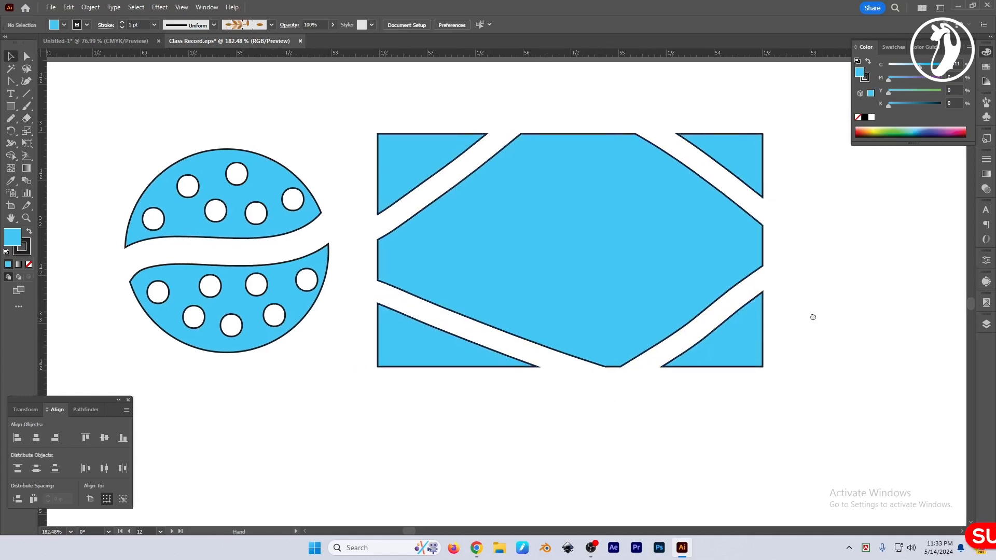
# Review the Eraser tool's angle, roundness and size options and accept them as they are.
pyautogui.scroll(-1, 812, 317)
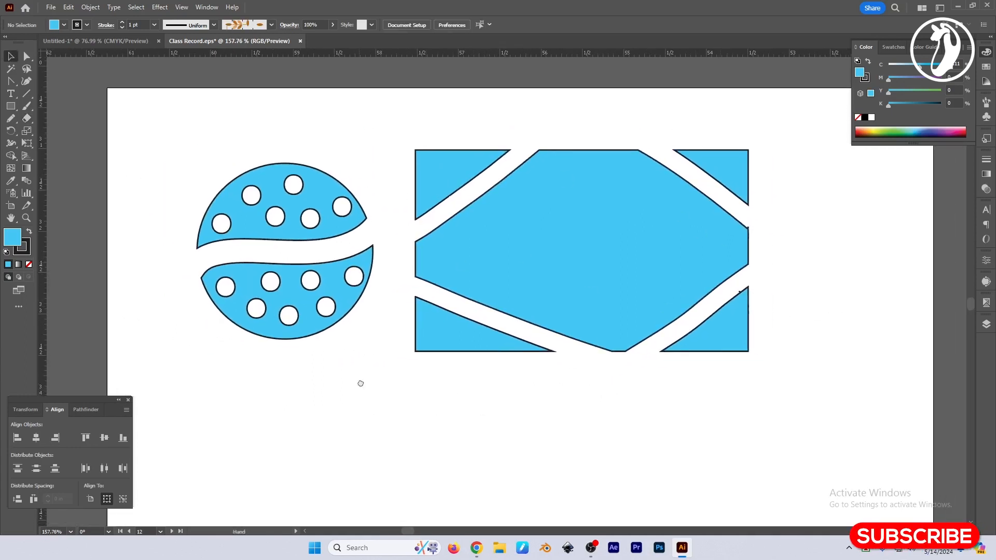
pyautogui.moveTo(360, 384); pyautogui.dragTo(365, 362)
pyautogui.click(27, 119)
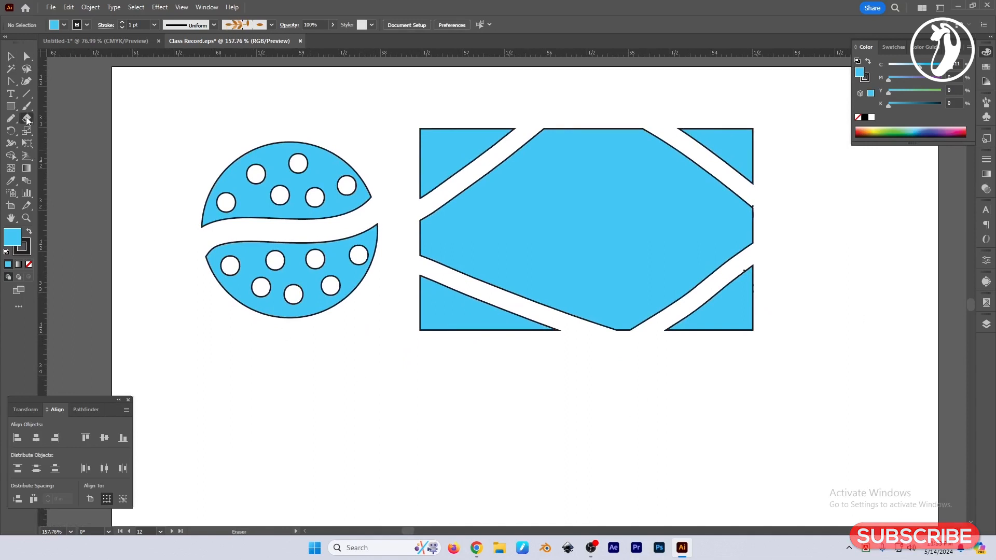
pyautogui.doubleClick(26, 119)
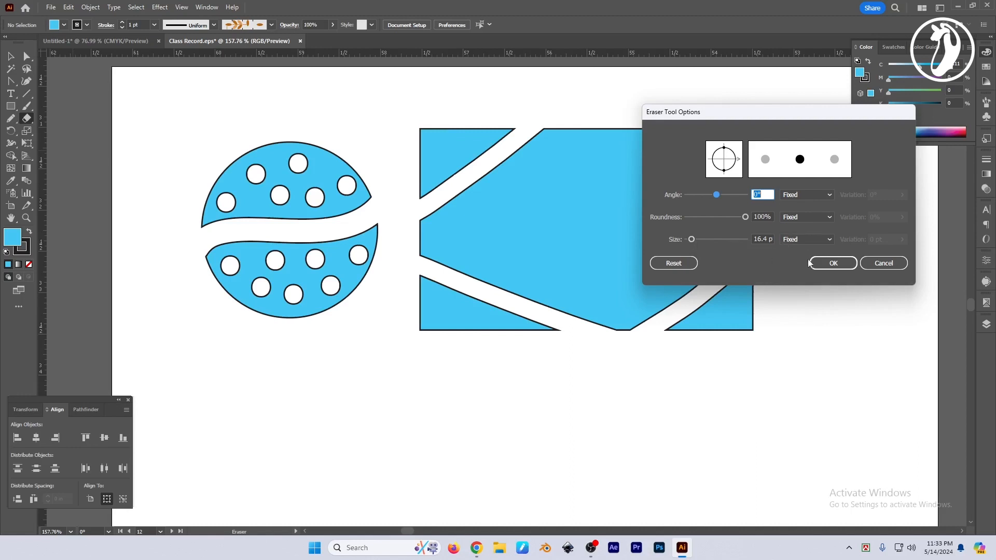
pyautogui.click(839, 264)
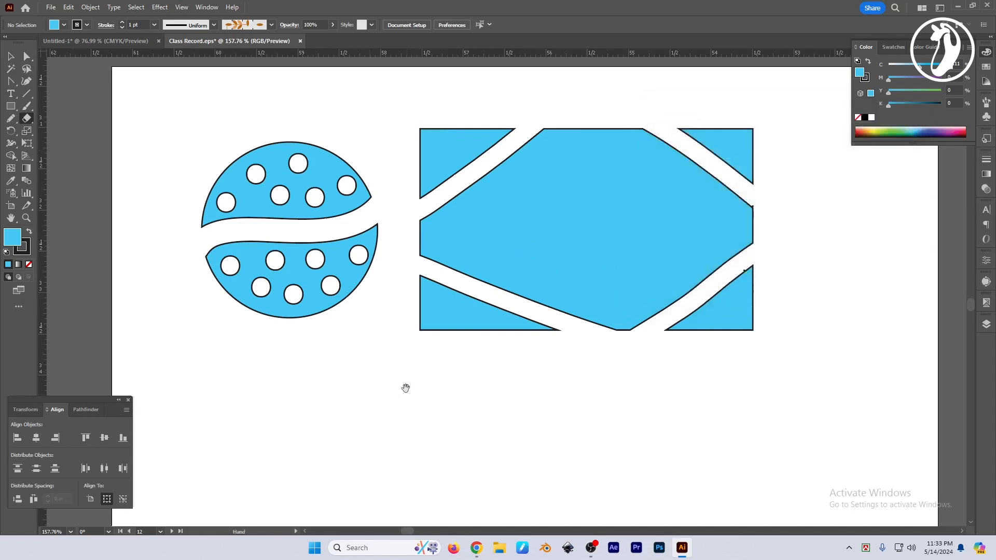
# Draw a circle about 2.25 in across in the empty area below the dotted circle.
pyautogui.scroll(-1, 415, 391)
pyautogui.click(27, 119)
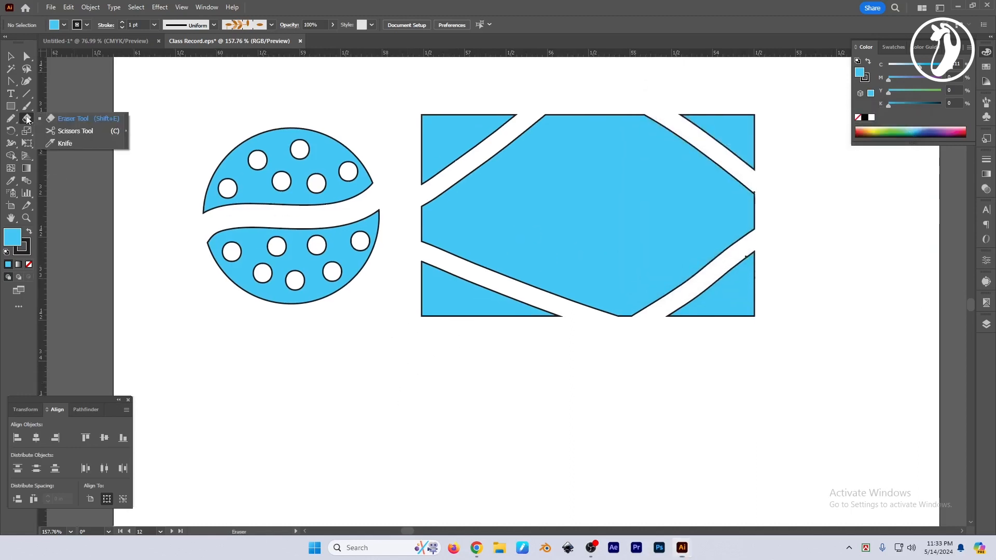
pyautogui.click(62, 131)
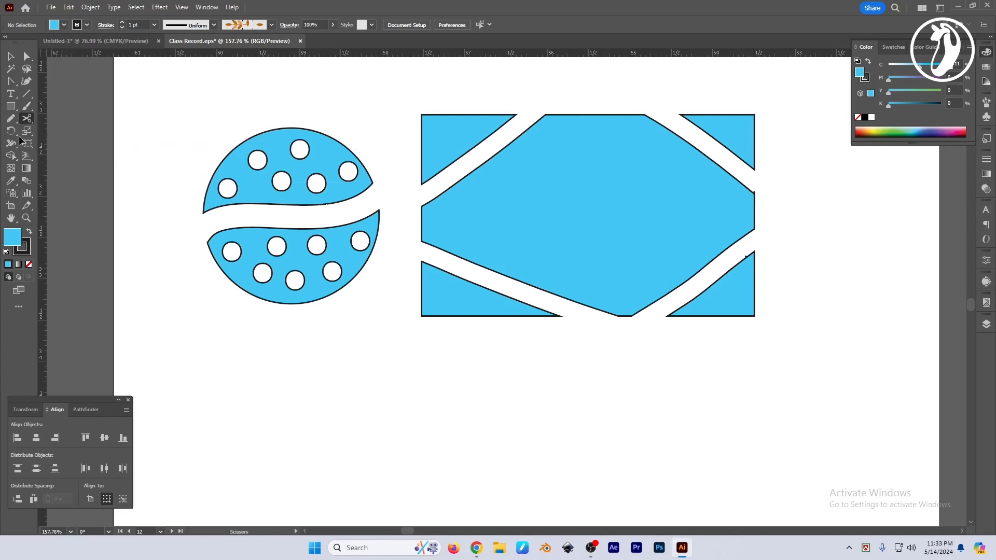
pyautogui.click(11, 105)
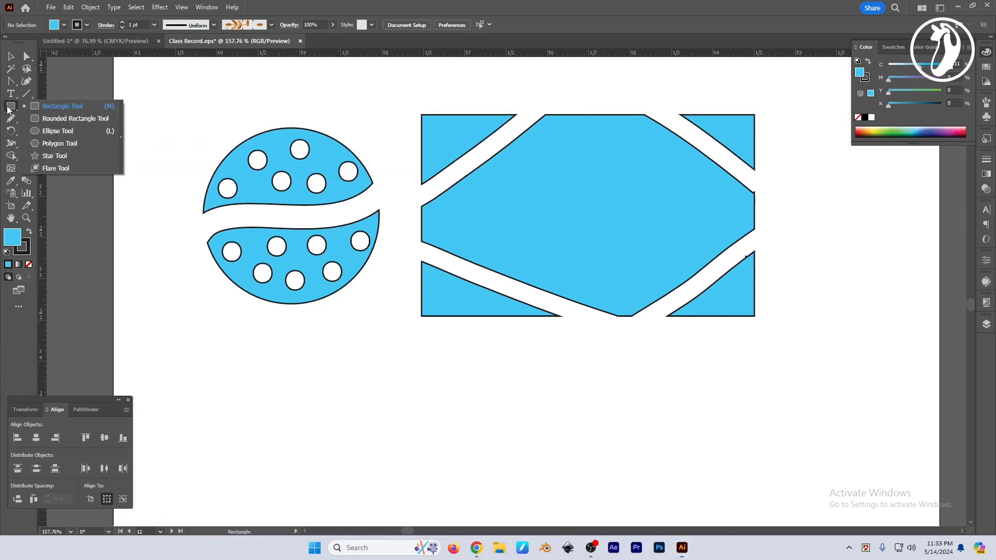
pyautogui.click(49, 136)
pyautogui.scroll(-5, 383, 263)
pyautogui.hscroll(-2, 383, 263)
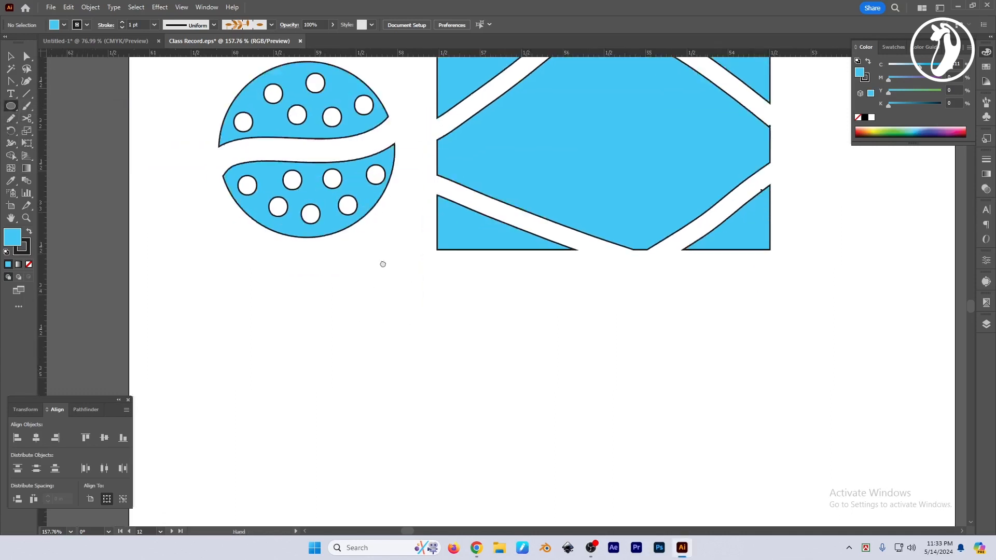
pyautogui.moveTo(292, 234); pyautogui.dragTo(467, 378)
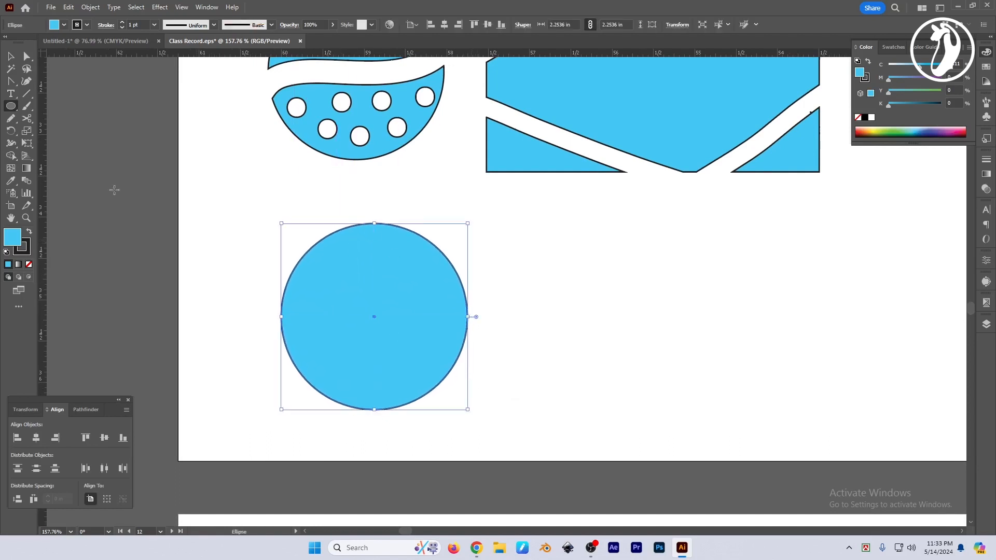
# Cut the new circle into left and right halves at its top and bottom anchor points with the Scissors tool.
pyautogui.moveTo(26, 118); pyautogui.dragTo(78, 135)
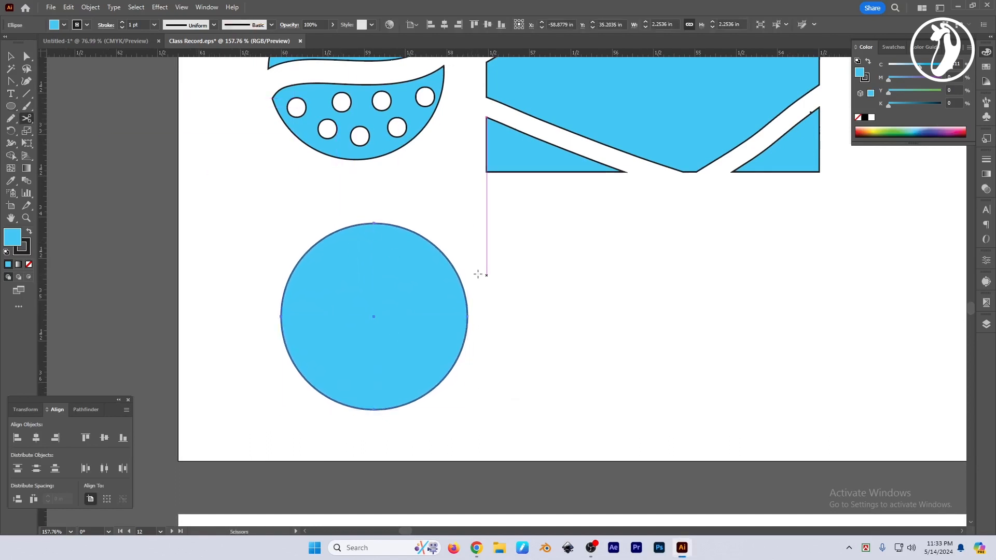
pyautogui.click(374, 223)
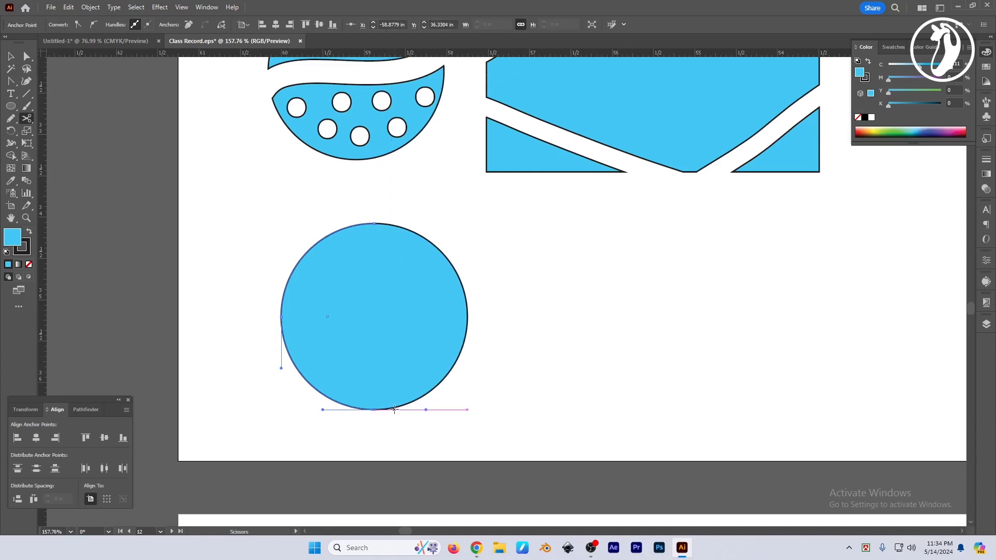
pyautogui.click(392, 408)
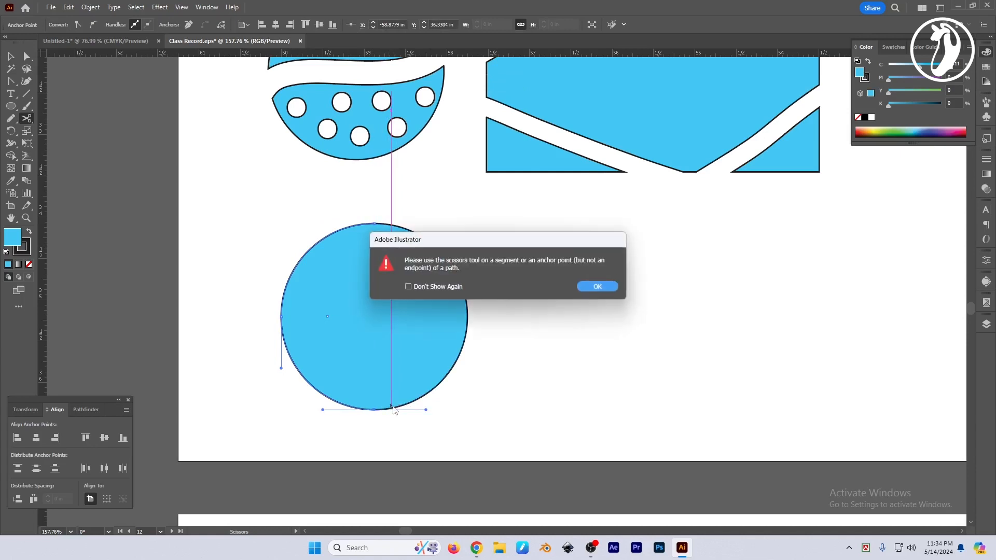
pyautogui.press('Return')
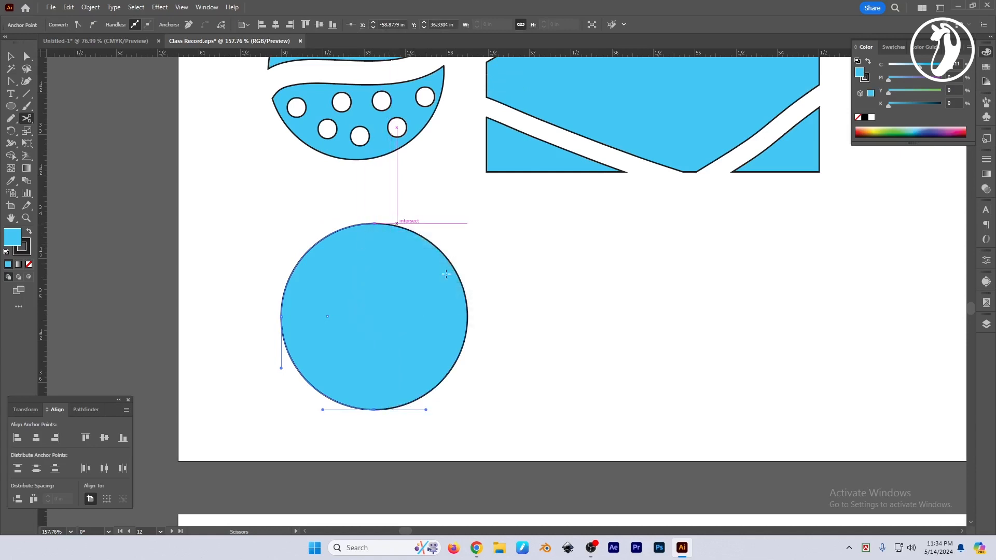
pyautogui.press('v')
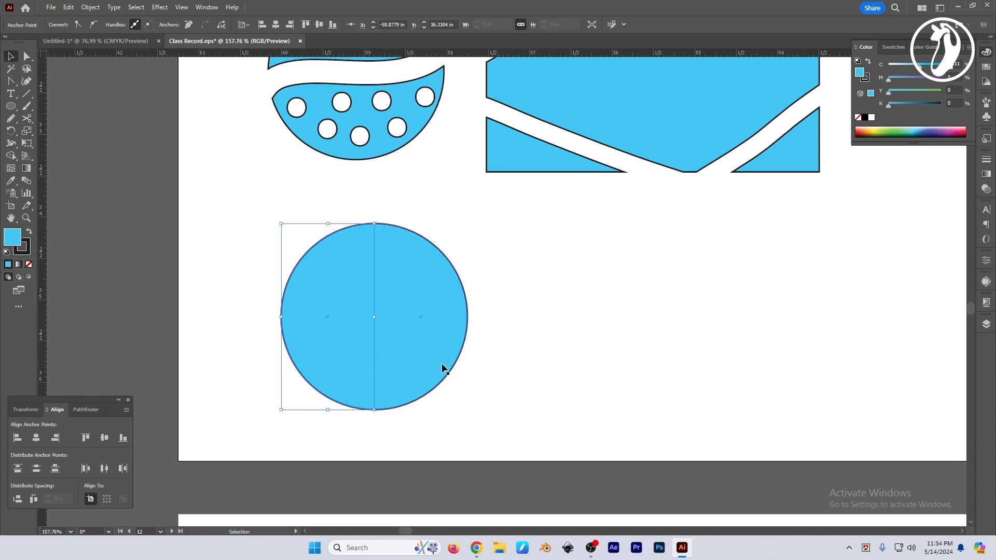
# Draw an open arch-shaped curve about 1.89 × 0.73 in with the Pen tool to the right of the circle.
pyautogui.click(14, 82)
pyautogui.click(44, 82)
pyautogui.click(534, 383)
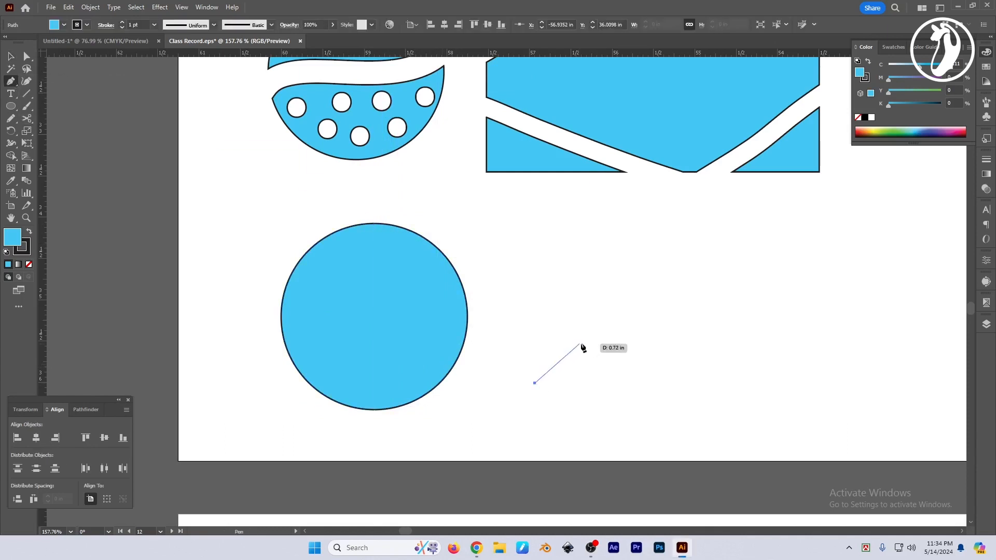
pyautogui.moveTo(605, 324); pyautogui.dragTo(701, 328)
pyautogui.moveTo(529, 298); pyautogui.dragTo(600, 378)
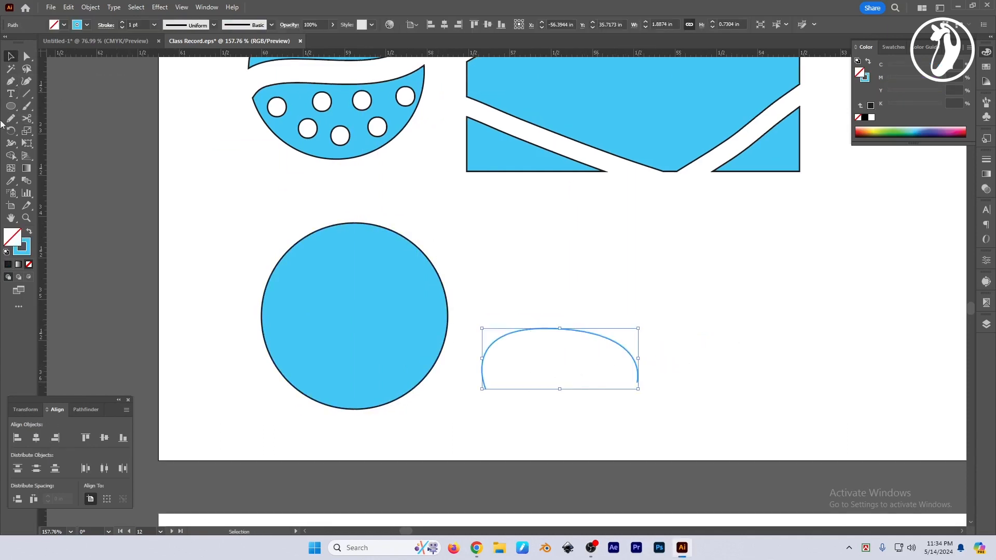
# Draw a long wavy open path with the Pen tool above the arch-shaped curve.
pyautogui.click(10, 81)
pyautogui.click(507, 288)
pyautogui.moveTo(637, 254); pyautogui.dragTo(695, 298)
pyautogui.moveTo(798, 305); pyautogui.dragTo(846, 262)
pyautogui.moveTo(899, 212); pyautogui.dragTo(941, 256)
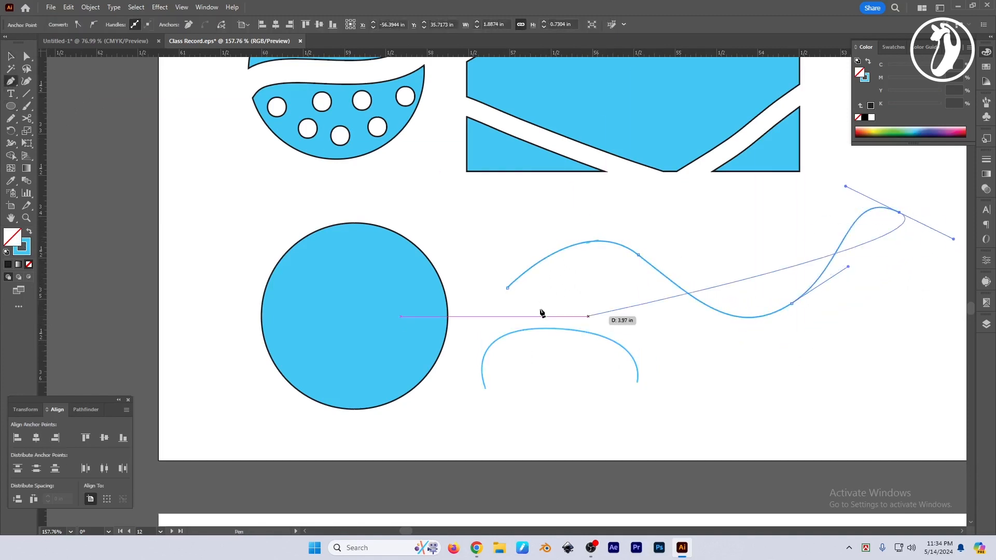
# Select both the wavy path and the arch-shaped curve and delete them.
pyautogui.press('v')
pyautogui.click(698, 383)
pyautogui.hscroll(2, 680, 403)
pyautogui.moveTo(525, 400); pyautogui.dragTo(690, 265)
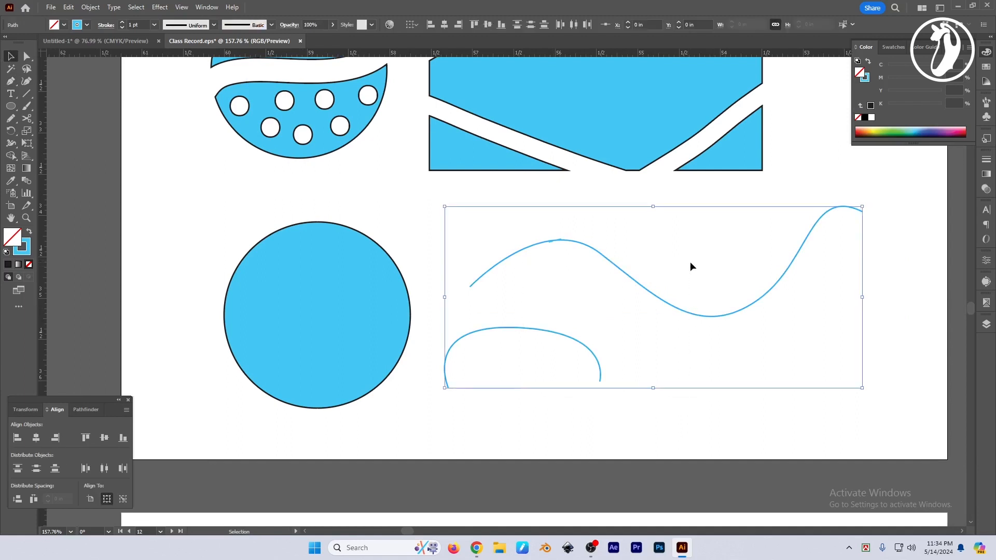
pyautogui.press('Delete')
# Select both halves of the cut circle and shift them together about 0.016 in to the right.
pyautogui.moveTo(463, 297); pyautogui.dragTo(513, 284)
pyautogui.scroll(1, 402, 280)
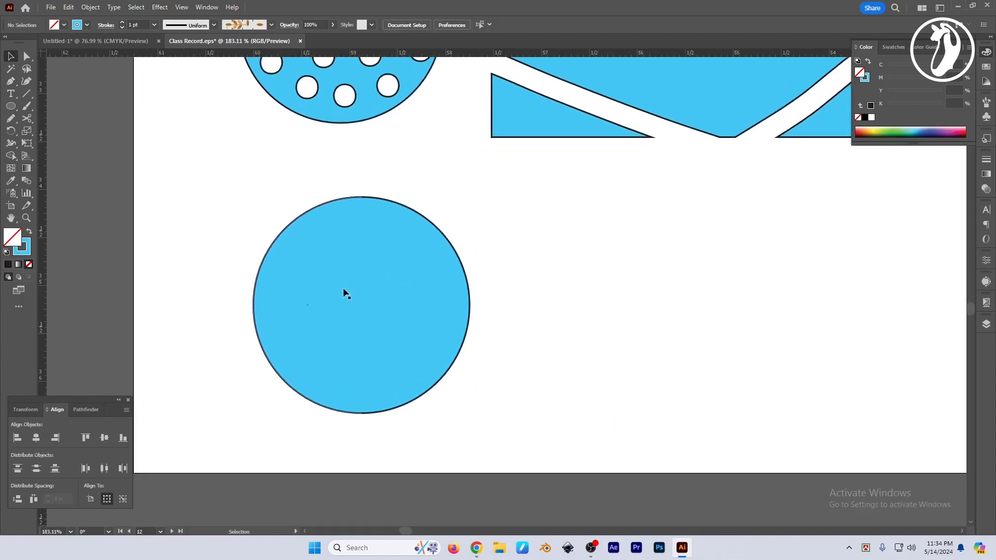
pyautogui.moveTo(198, 190); pyautogui.dragTo(524, 352)
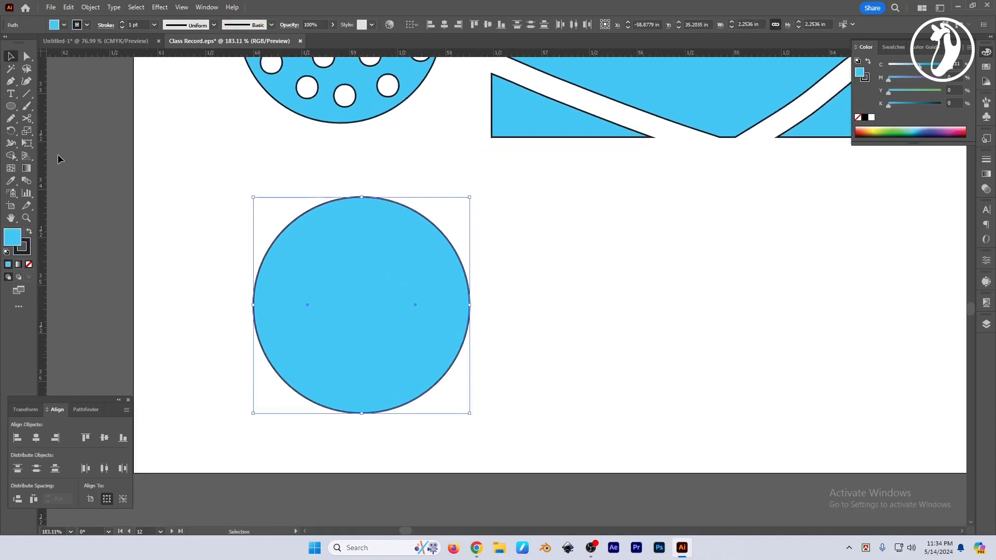
pyautogui.moveTo(29, 121)
pyautogui.mouseDown()
pyautogui.moveTo(50, 117)
pyautogui.moveTo(67, 131)
pyautogui.mouseUp()
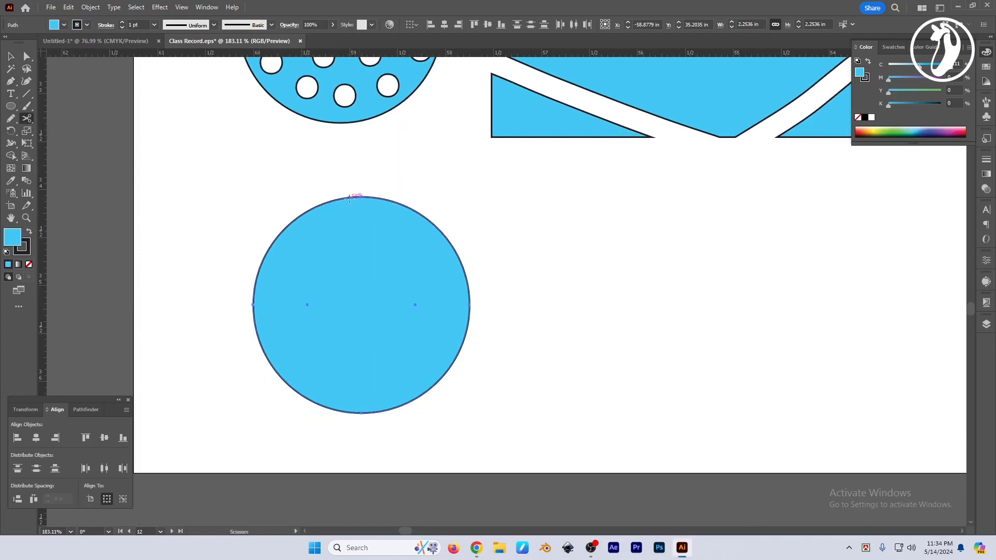
pyautogui.click(11, 56)
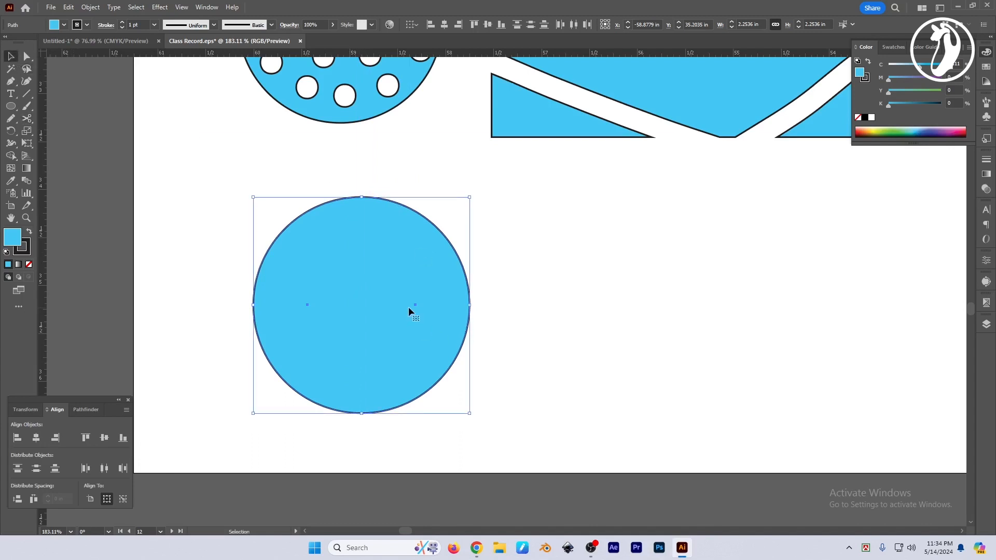
pyautogui.moveTo(395, 316)
pyautogui.mouseDown()
pyautogui.moveTo(413, 316)
pyautogui.moveTo(397, 317)
pyautogui.mouseUp()
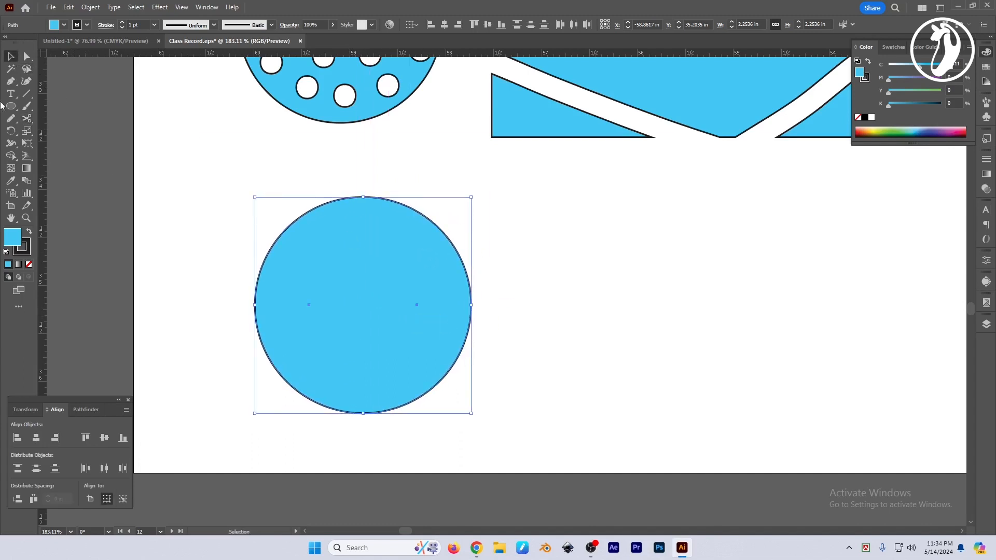
# Bring up the choice of Eraser, Scissors and Knife tools with the circle halves still selected.
pyautogui.click(27, 121)
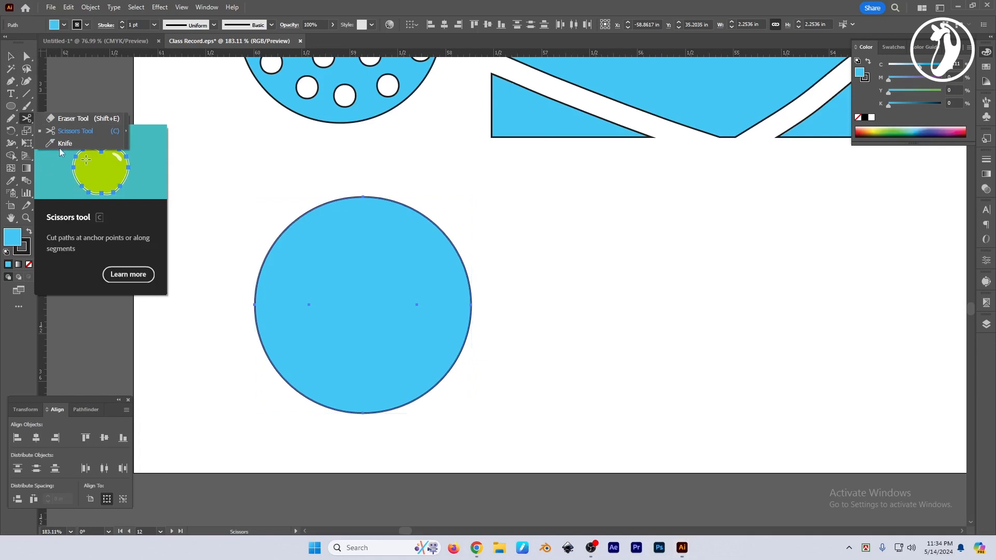